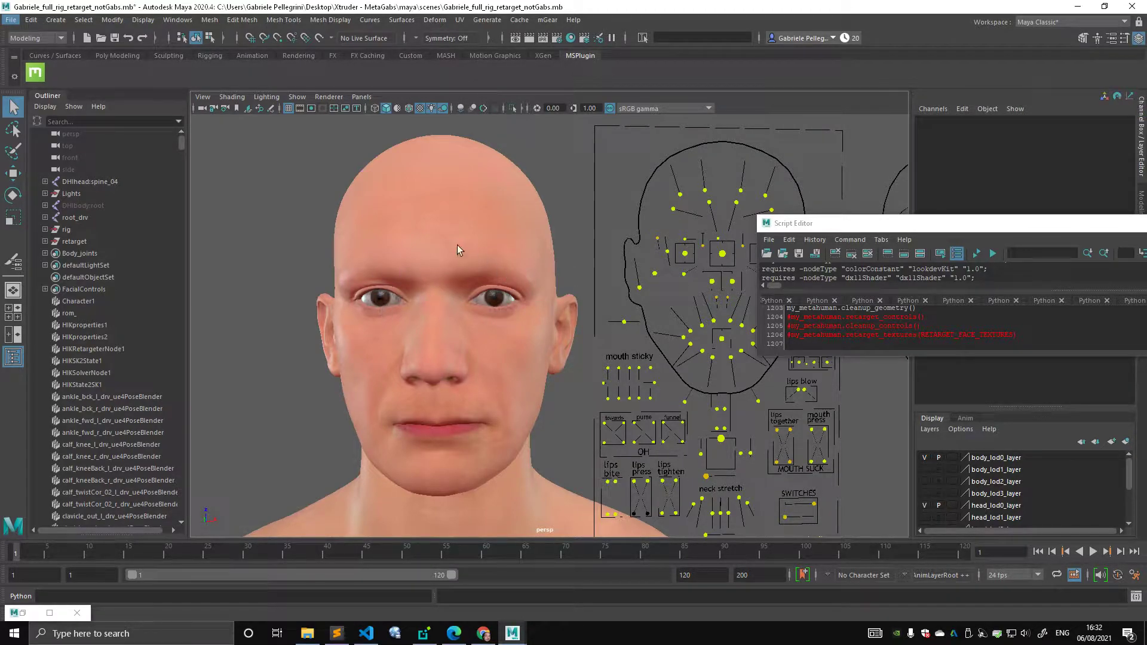
Unhide all meshes in the retarget group, from head_retarget through cartilage_retarget.
scroll(517, 264, "down", 1)
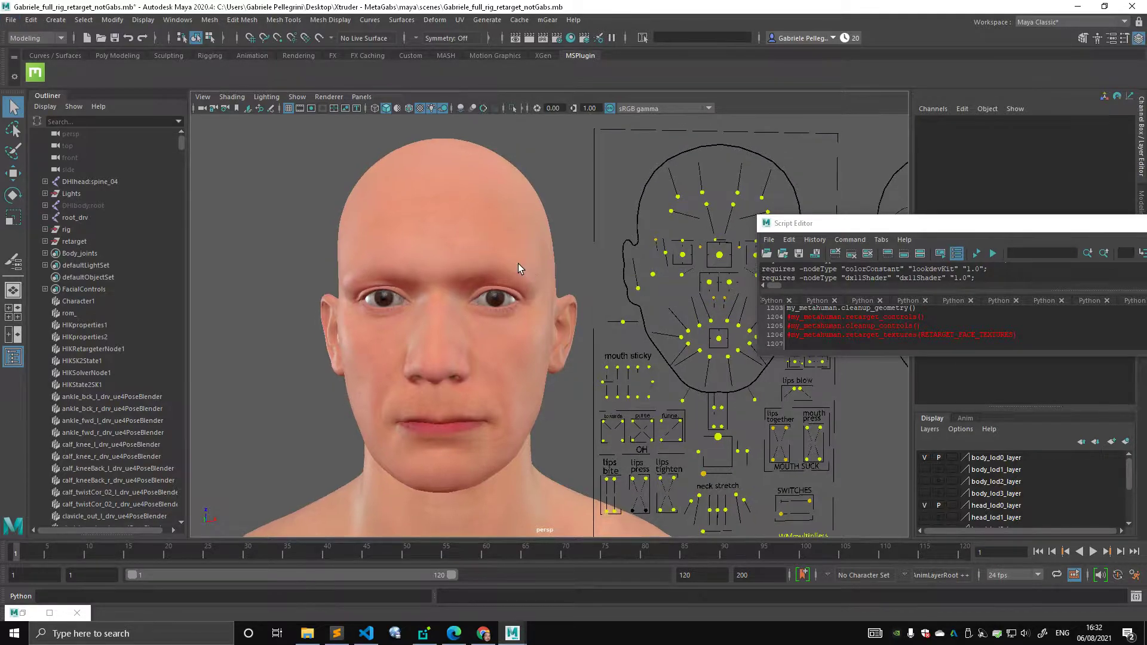
scroll(503, 242, "up", 2)
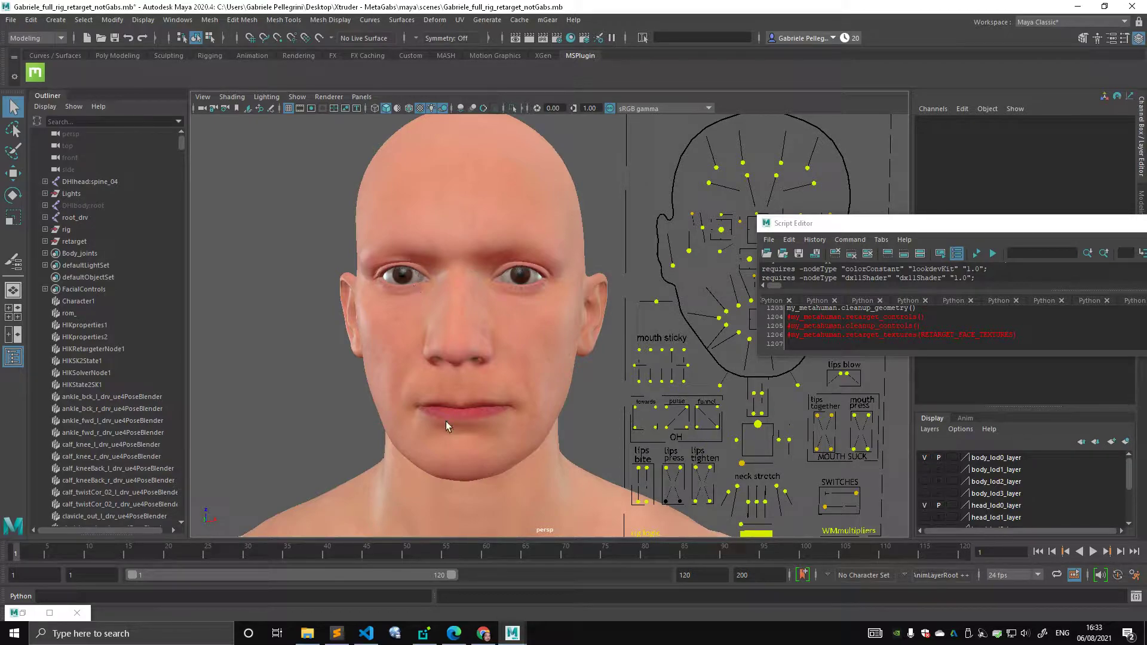
scroll(512, 263, "down", 2)
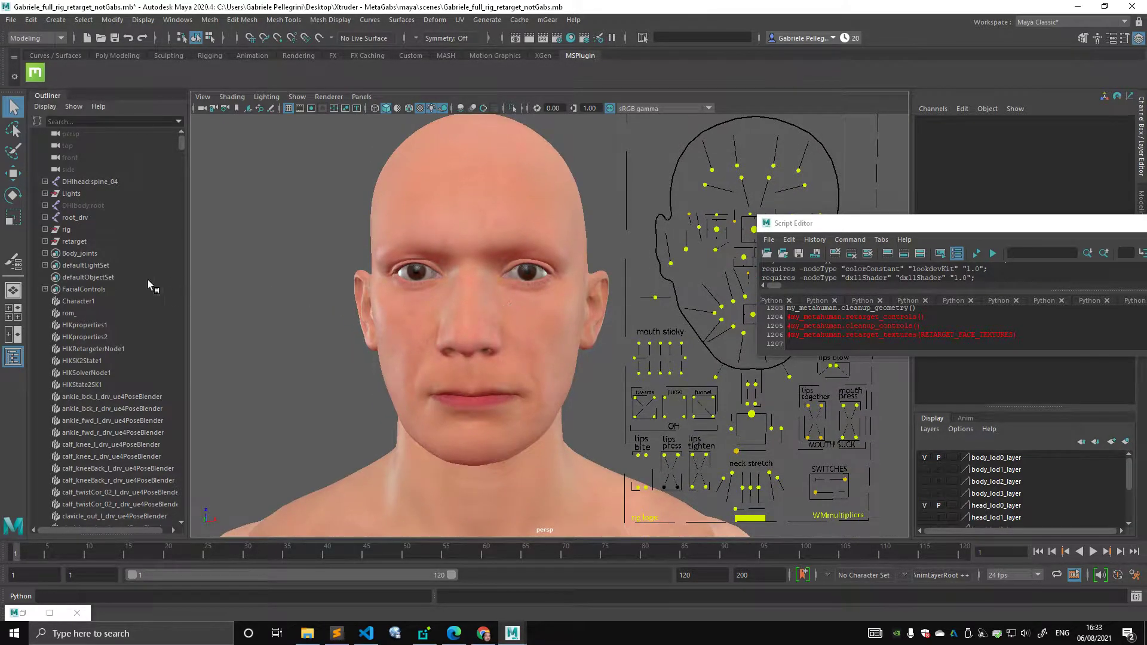
left_click(93, 244)
left_click(45, 241)
left_click(91, 253)
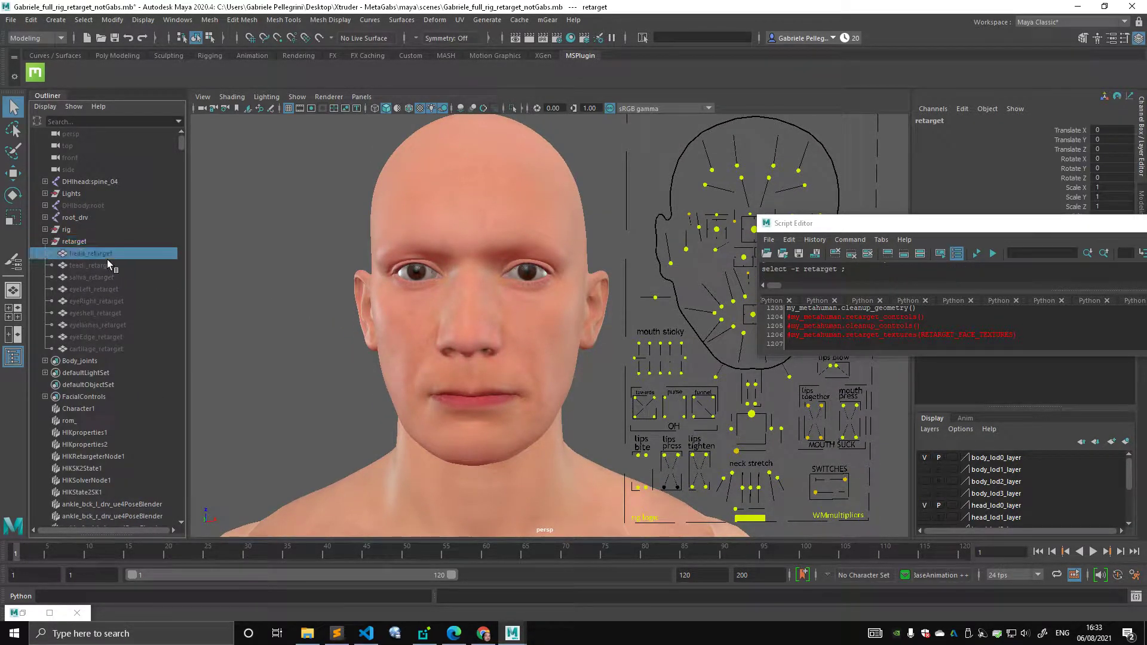
left_click(128, 350, "shift")
key("shift+h")
Move the retarget meshes about 20 units along negative X, beside the original head, and clear the selection.
scroll(524, 358, "up", 2)
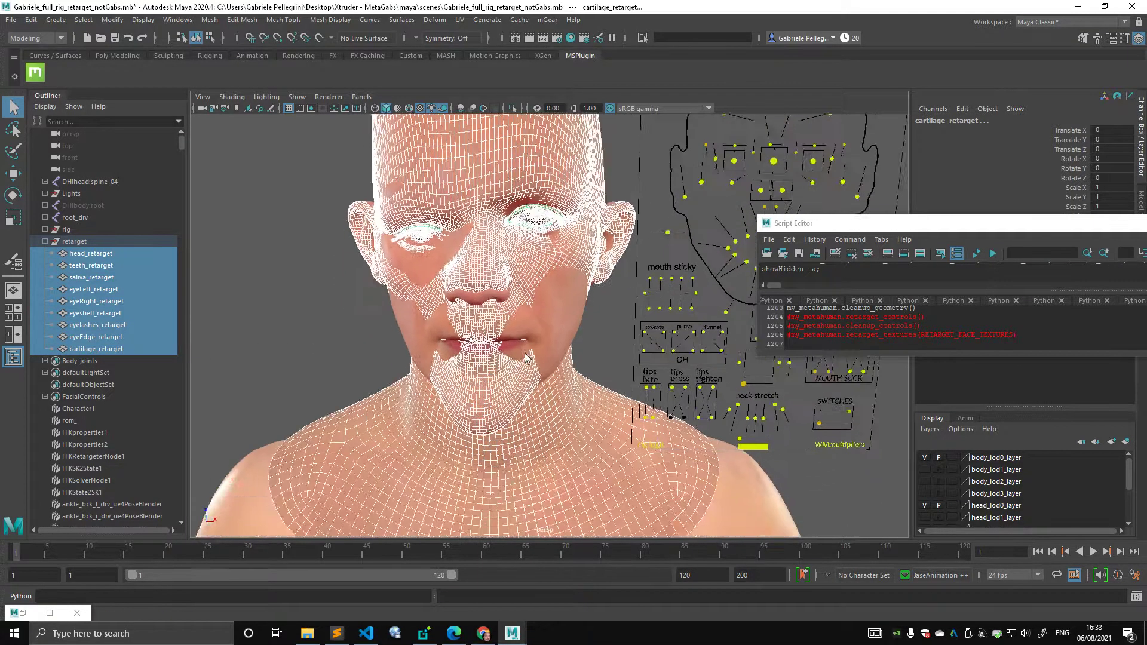
scroll(524, 358, "down", 2)
key("w")
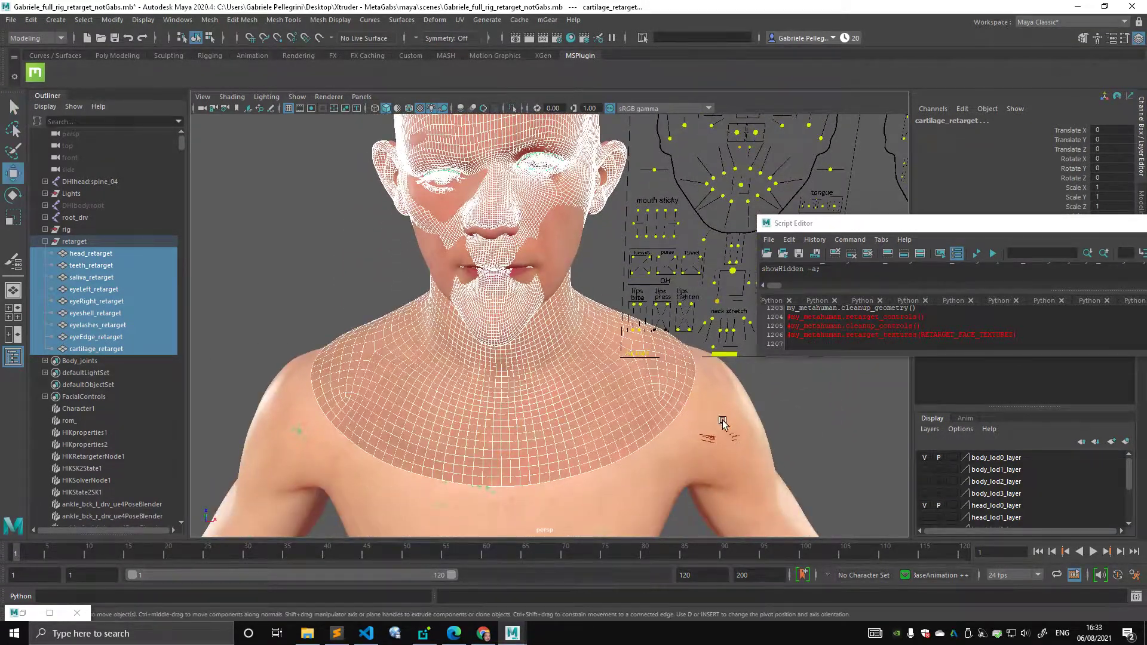
left_click(1065, 130)
middle_click_drag(669, 183, 560, 179)
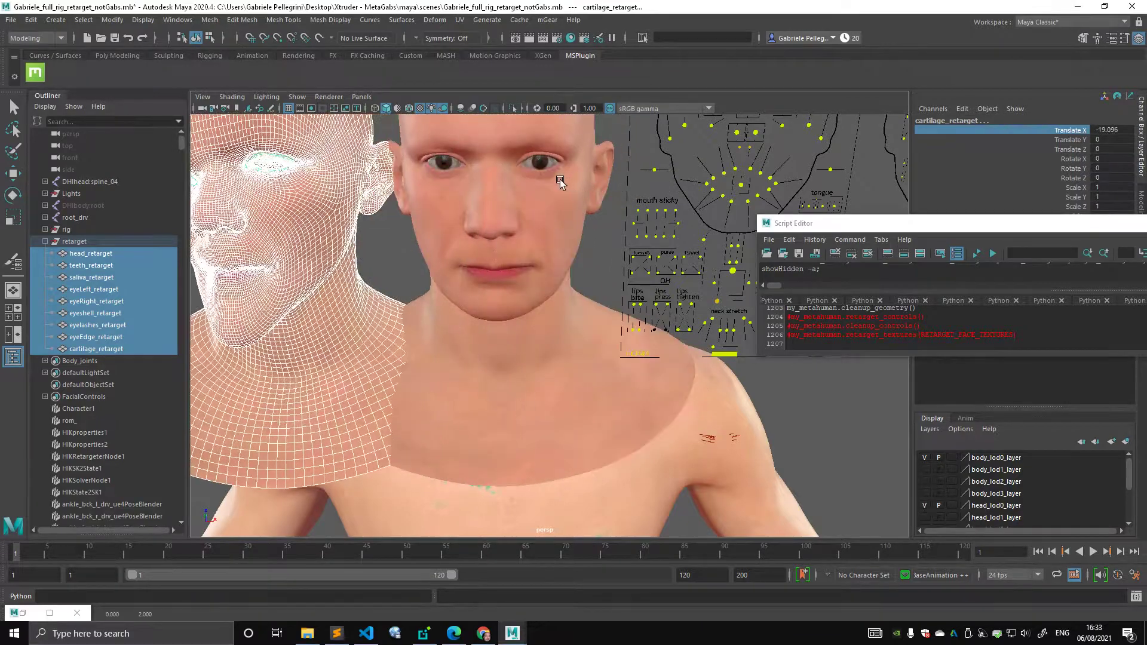
key("q")
left_click(386, 233)
Examine the deformed target head from the front and side, comparing its proportions, eyes and mouth with the original head.
middle_click_drag(388, 263, 533, 203, "alt")
scroll(512, 307, "up", 3)
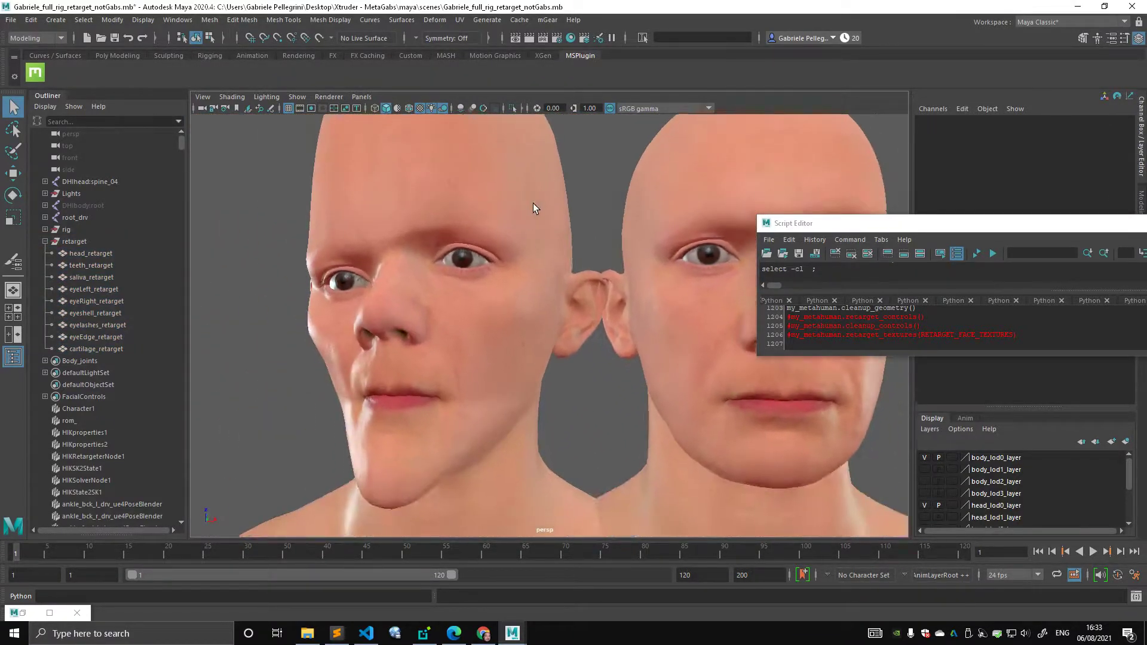
left_click_drag(532, 203, 486, 270, "alt")
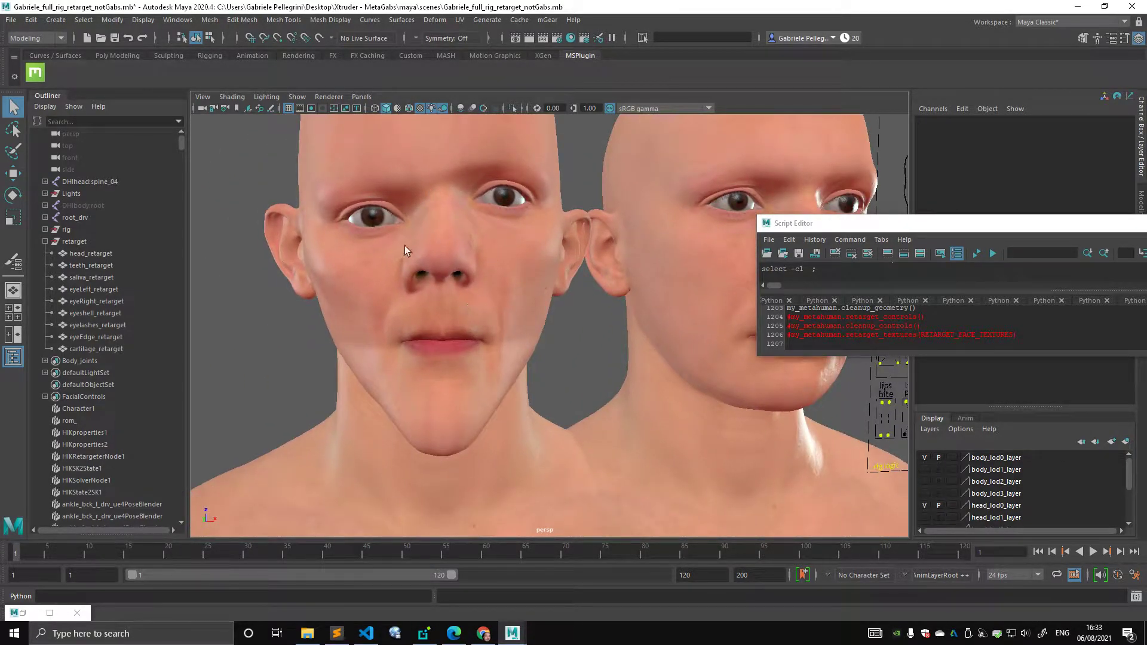
left_click_drag(407, 251, 489, 282, "alt")
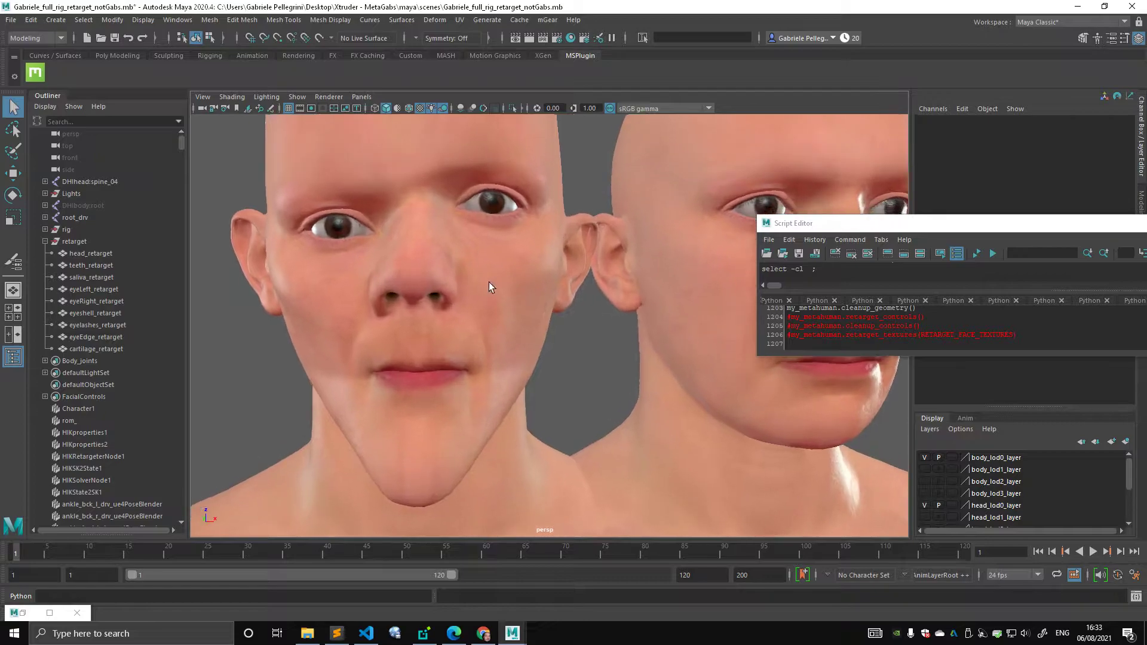
right_click_drag(517, 315, 476, 317, "alt")
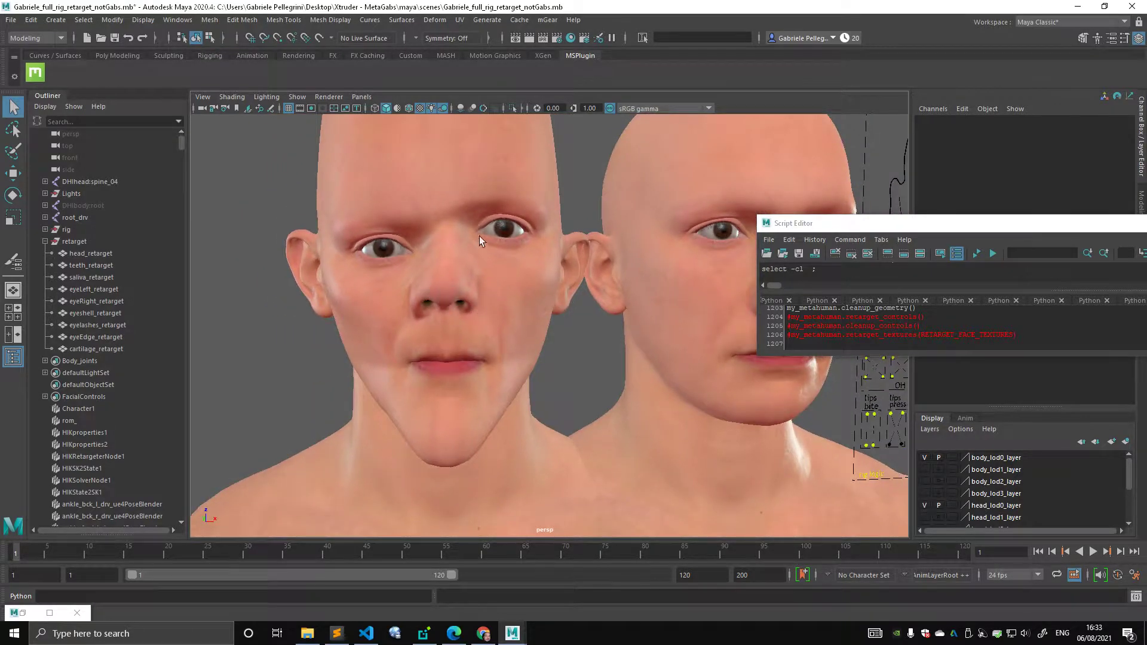
left_click_drag(479, 235, 419, 182, "alt")
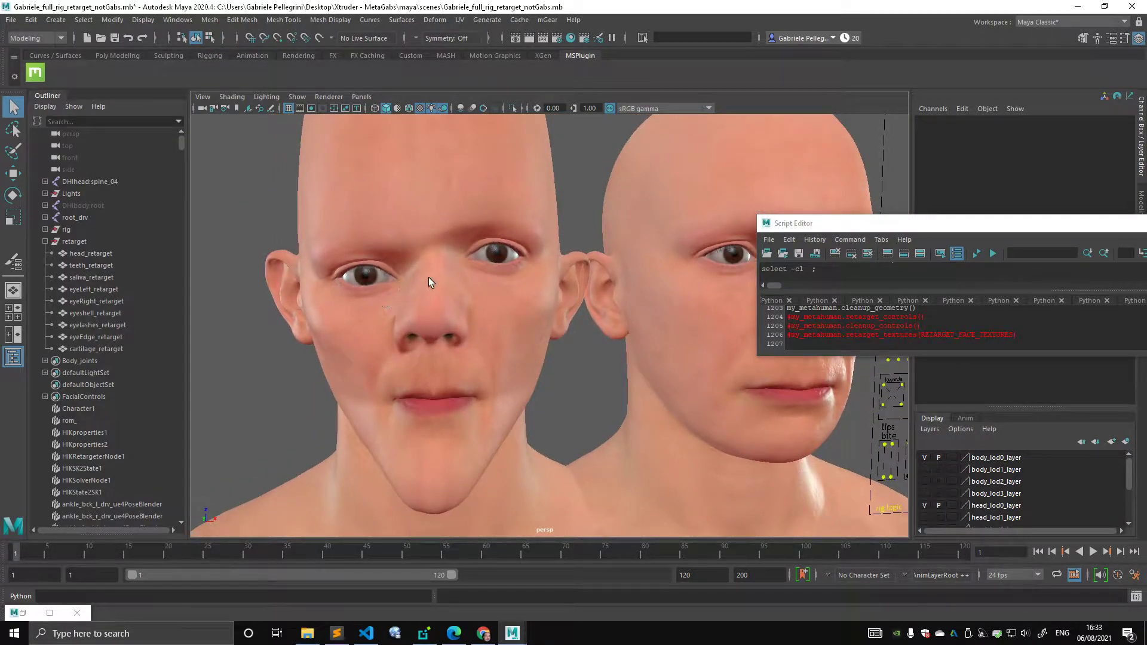
left_click_drag(514, 255, 468, 303, "alt")
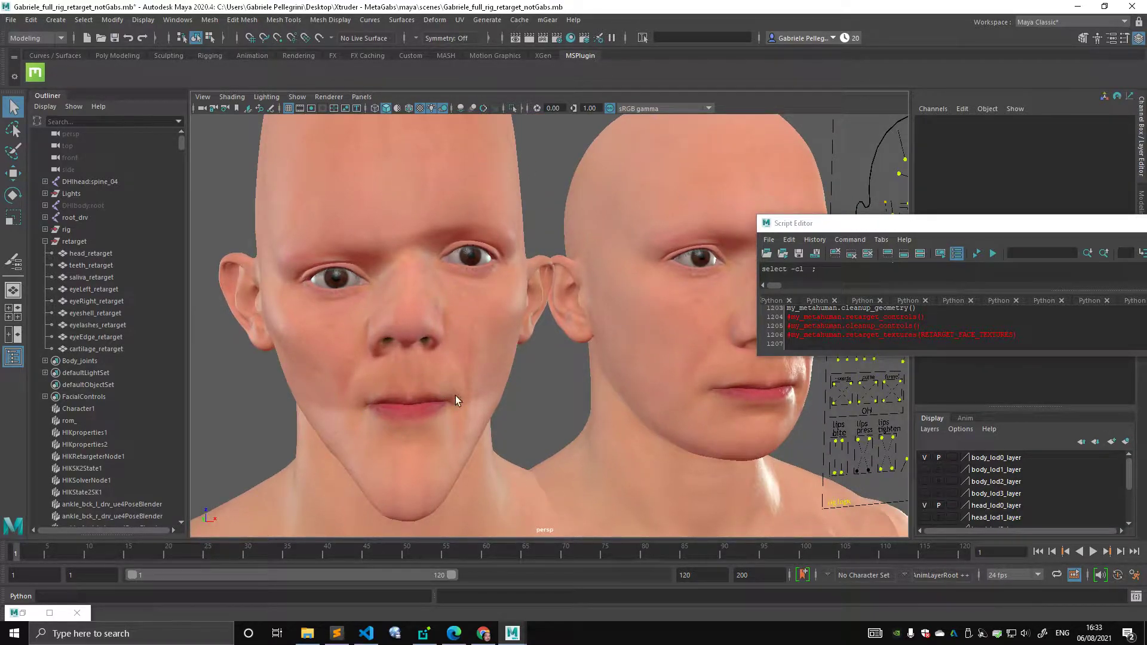
mouse_move(437, 397)
left_mouse_down("alt")
mouse_move(419, 356)
mouse_move(408, 371)
mouse_move(449, 388)
left_mouse_up("alt")
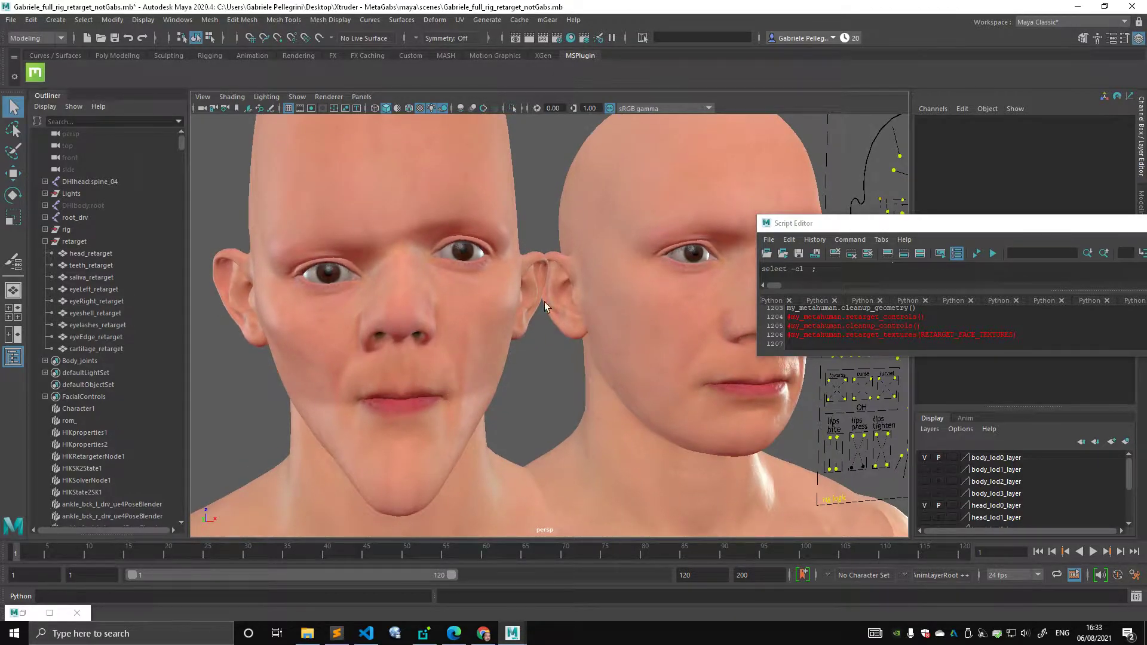
left_click_drag(549, 310, 421, 238, "alt")
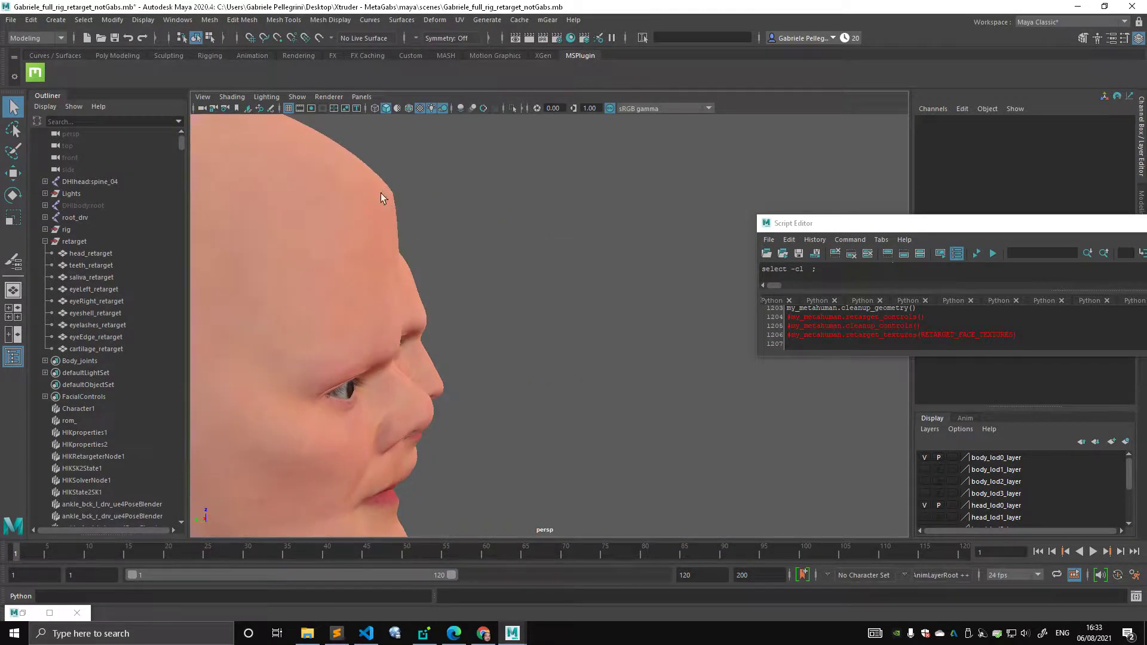
left_click_drag(381, 193, 422, 276, "alt")
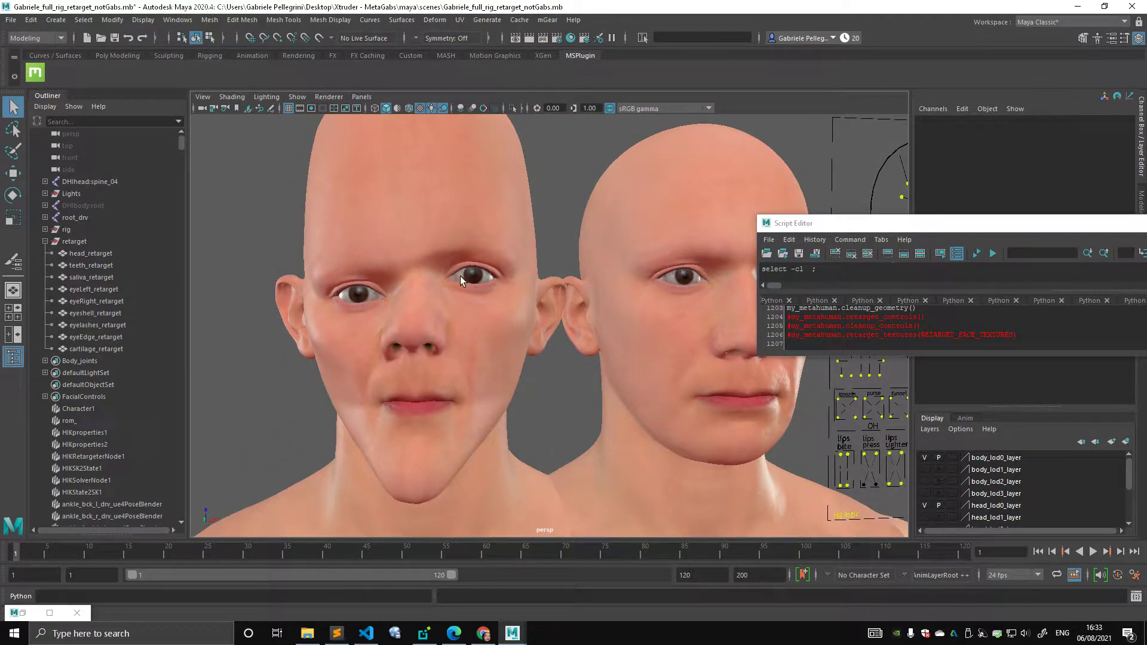
left_click_drag(419, 296, 489, 292, "alt")
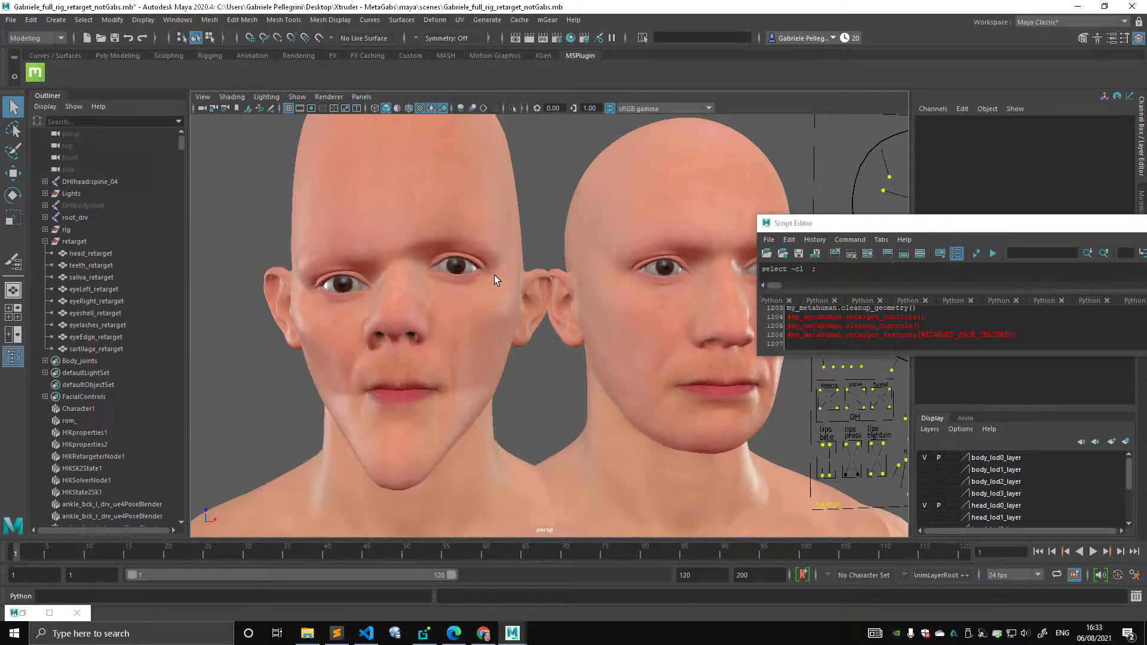
left_click(473, 270)
left_click(555, 182)
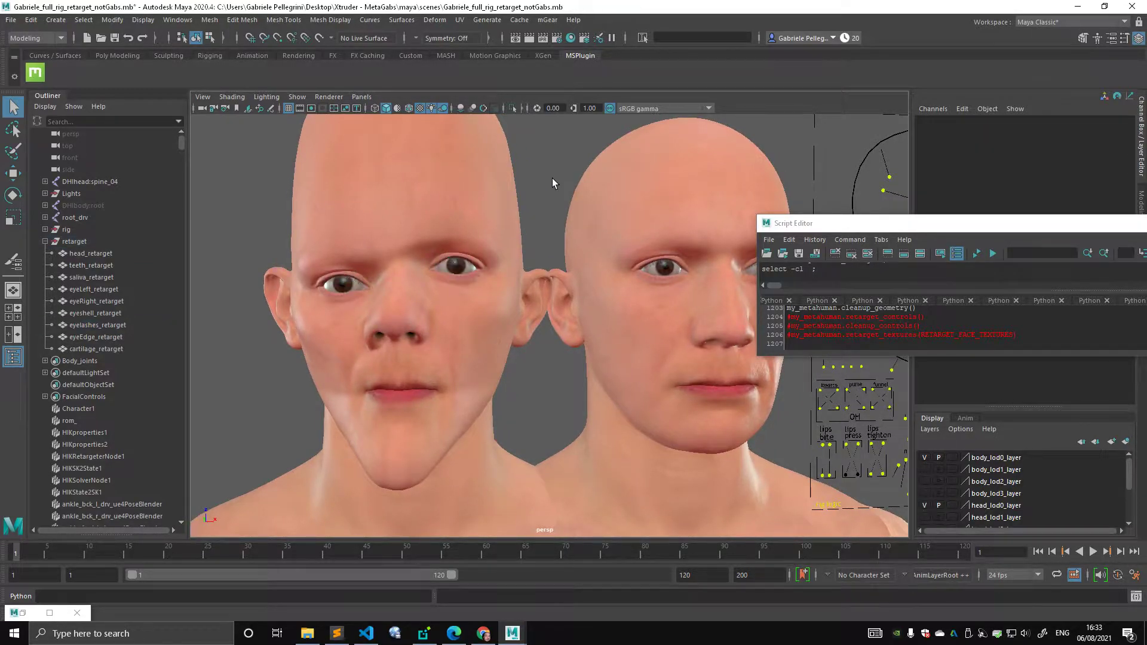
Move the Script Editor aside and examine the facial control boards beside the original head.
left_click(926, 337)
key("ctrl+a")
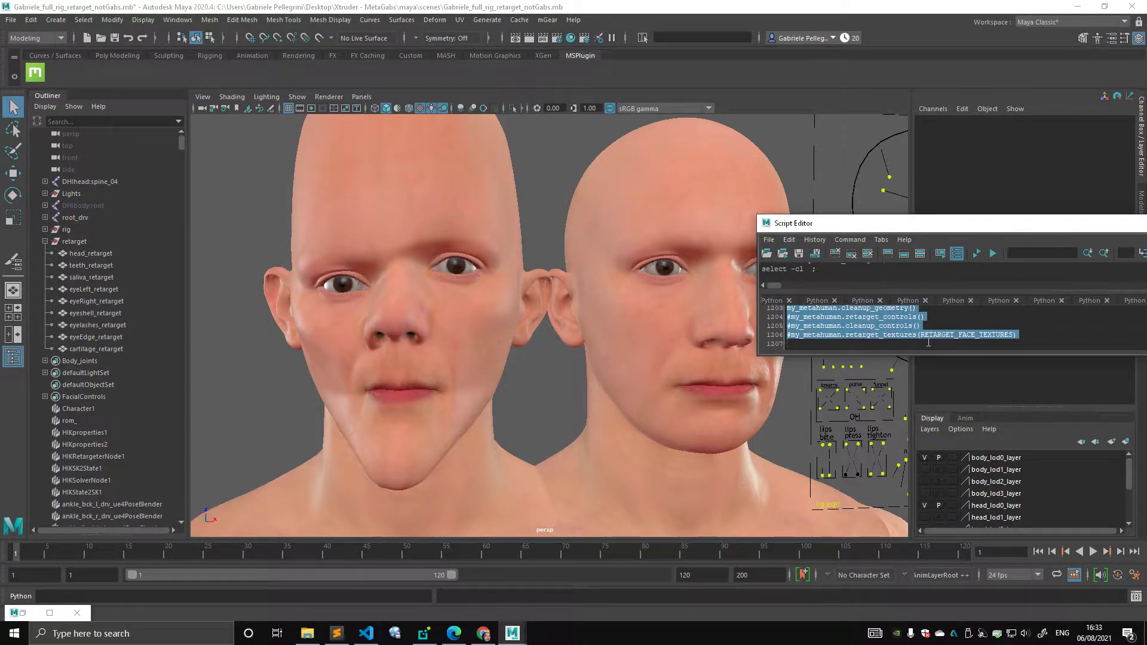
left_click_drag(848, 224, 1008, 308)
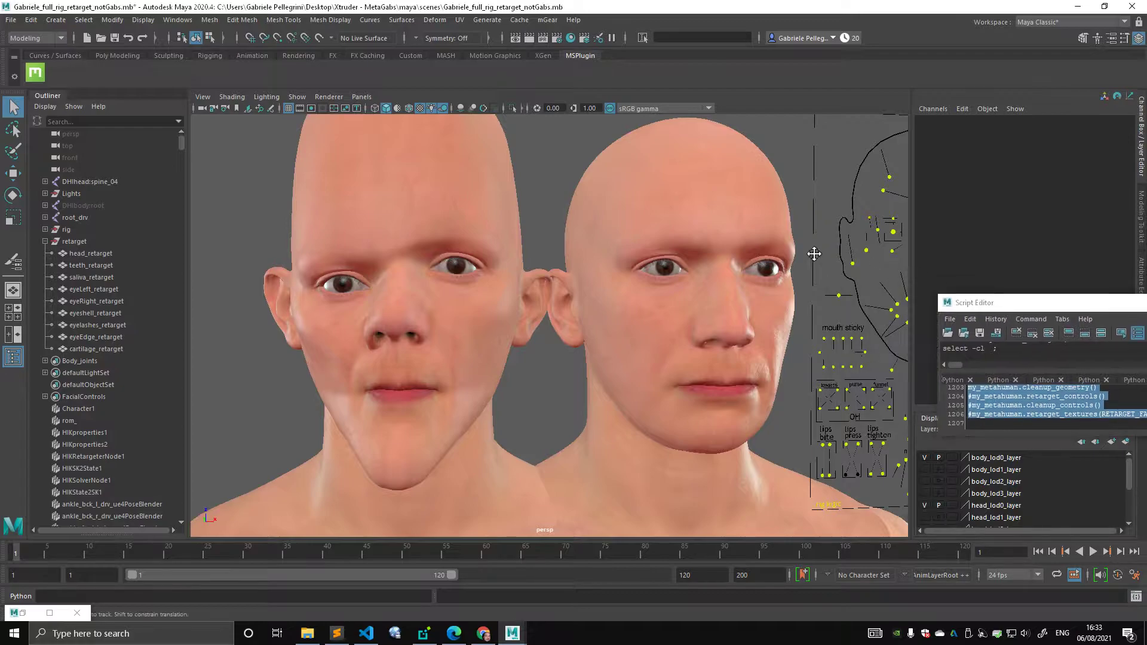
middle_click_drag(814, 253, 679, 289, "alt")
scroll(678, 289, "down", 2)
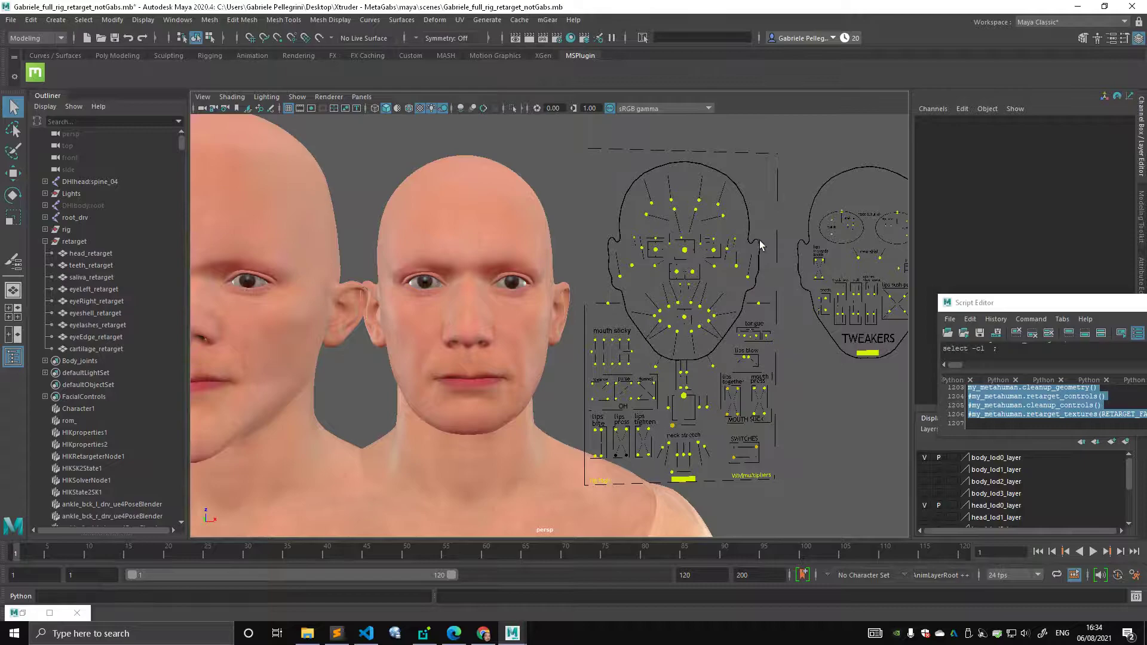
scroll(514, 269, "down", 1)
scroll(446, 257, "up", 2)
middle_click_drag(446, 257, 631, 274, "alt")
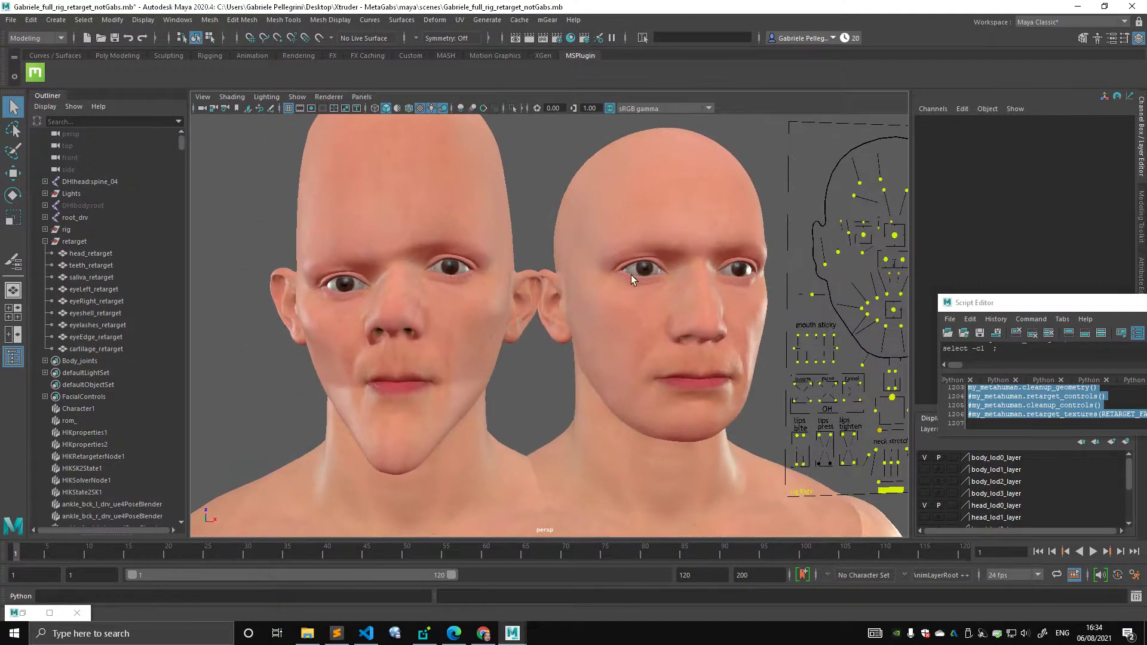
Bring the Script Editor back over the viewport, enlarge it, and run the entire MetaHuman retargeting script.
left_click_drag(1025, 303, 868, 205)
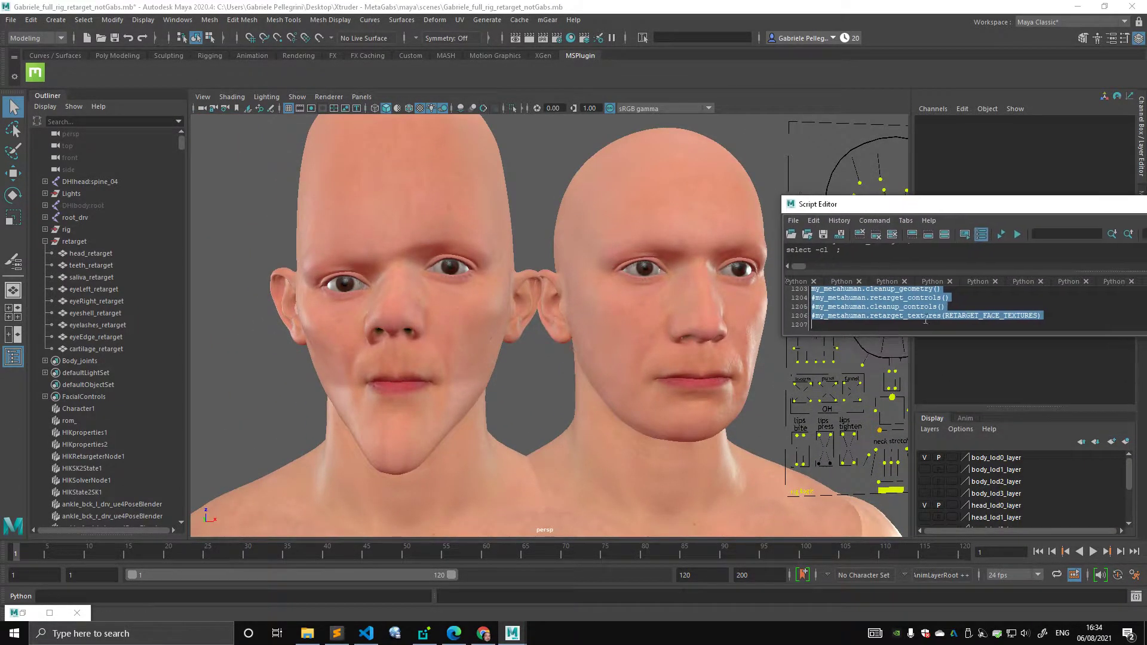
left_click_drag(925, 345, 924, 392)
left_click(922, 357)
key("ctrl+a")
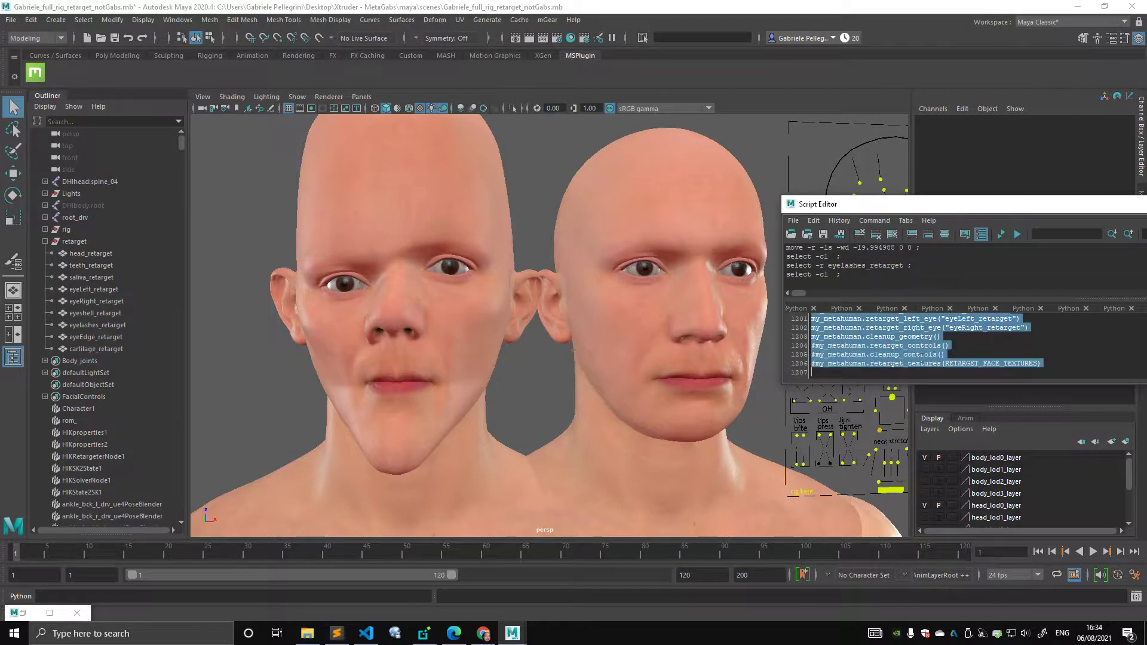
key("ctrl+Return")
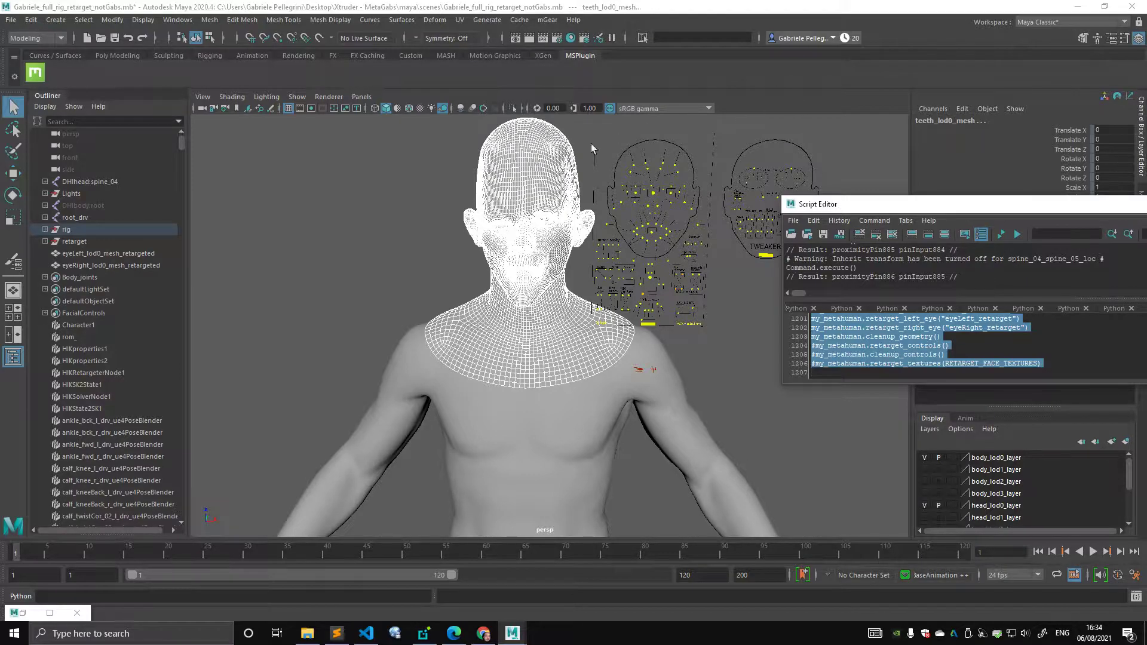
Clear the mesh selection and examine the retargeted face up close.
left_click(454, 183)
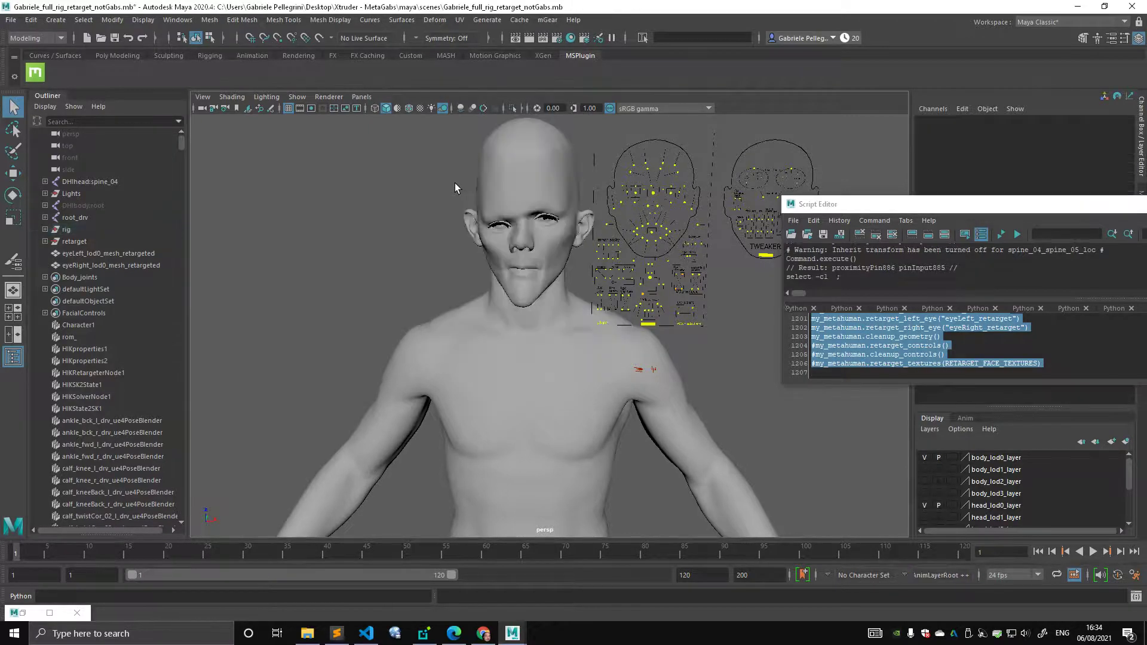
middle_click_drag(455, 211, 460, 287, "alt")
right_click_drag(460, 286, 662, 234, "alt")
scroll(645, 245, "up", 5)
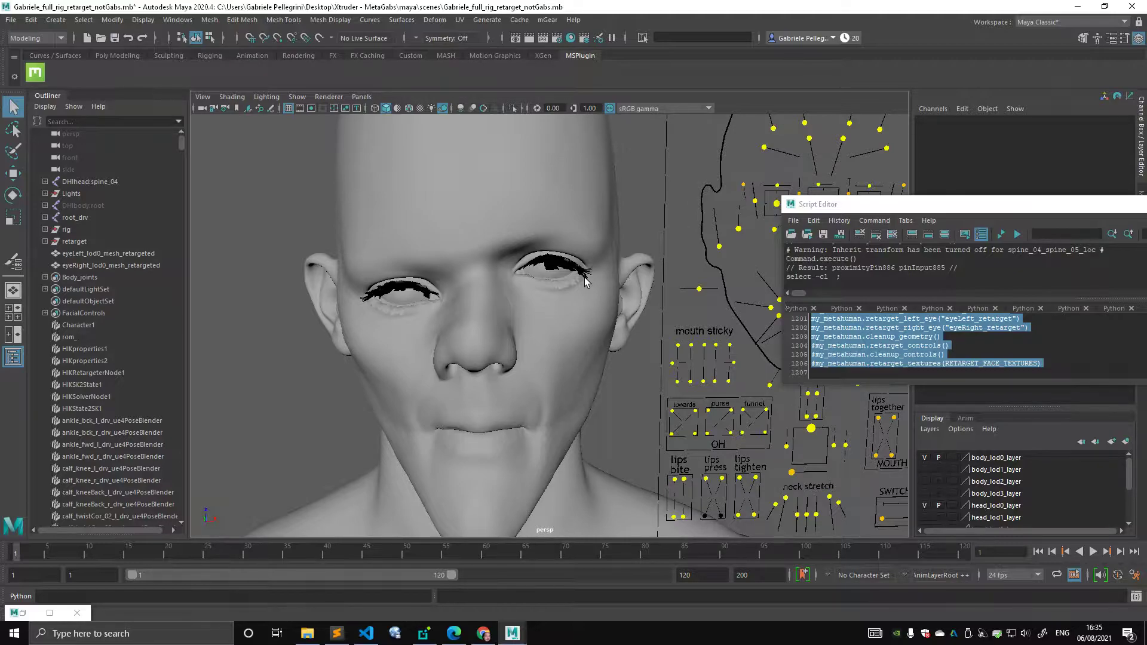
left_click_drag(584, 277, 491, 298, "alt")
Select the eyeshell mesh and inspect its shape around both eyes in wireframe display.
left_click(503, 295)
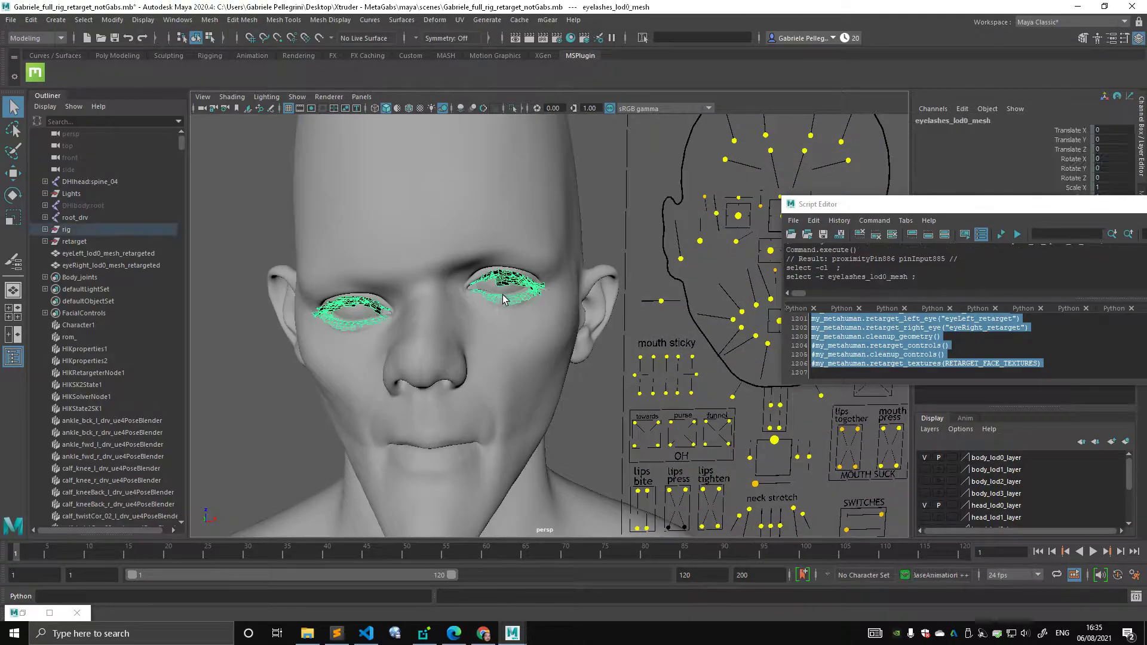
left_click(498, 296)
scroll(566, 297, "up", 6)
key("4")
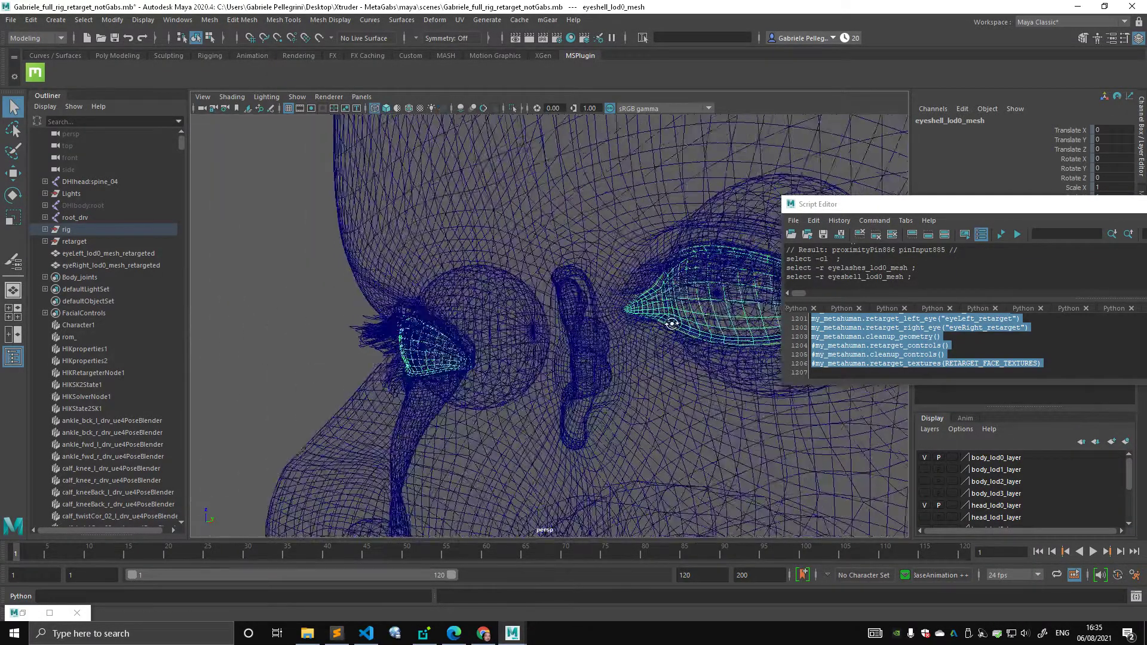
left_click_drag(672, 324, 569, 317, "alt")
right_click_drag(568, 317, 595, 317, "alt")
middle_click_drag(595, 318, 632, 317, "alt")
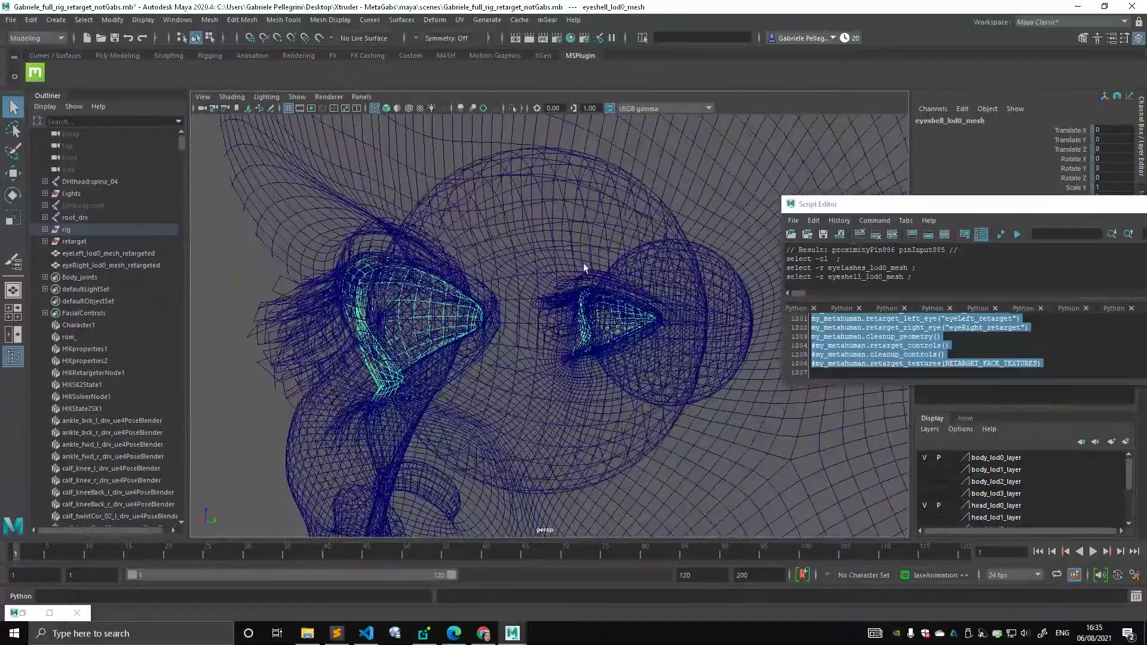
Select and frame eyeLeft_lod0_mesh_retargeted to inspect how the eyeball fits its socket.
left_click(108, 253)
key("f")
left_click_drag(592, 203, 460, 325, "alt")
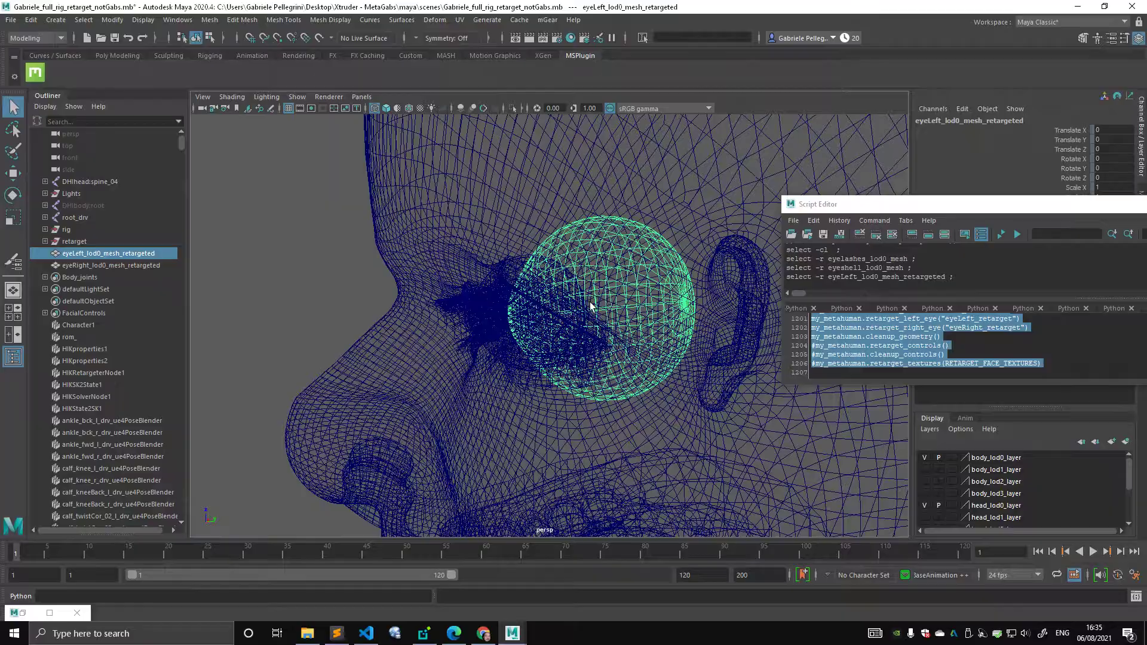
mouse_move(588, 303)
left_mouse_down("alt")
mouse_move(550, 317)
mouse_move(543, 244)
mouse_move(561, 247)
left_mouse_up("alt")
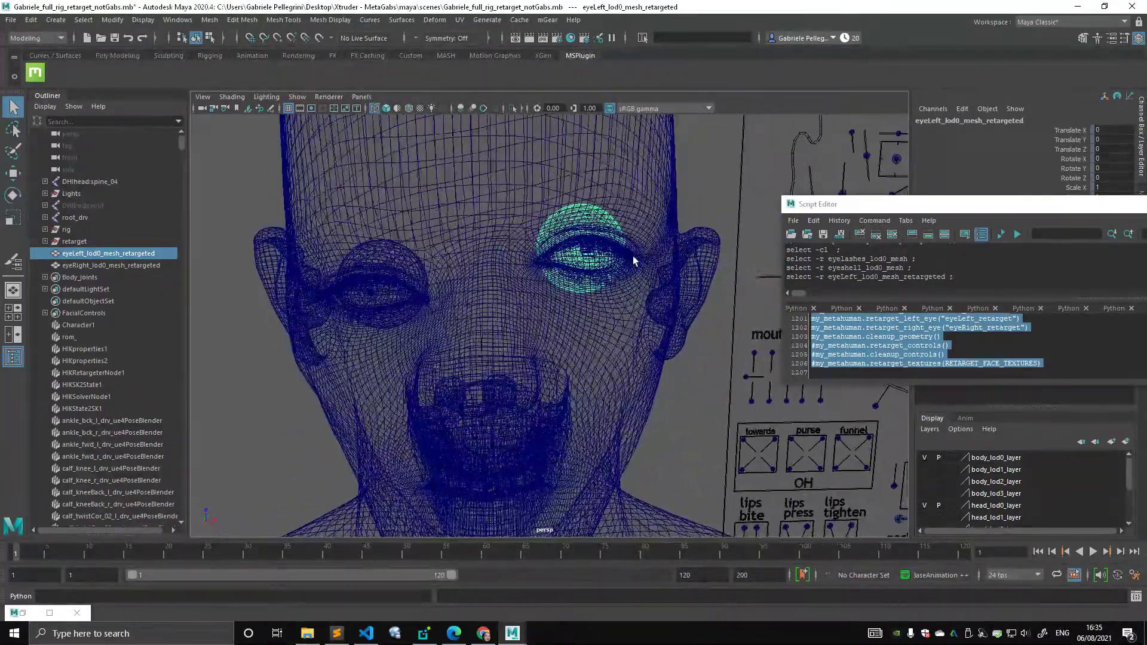
Clear the selection and switch the viewport from wireframe to shaded display with textures.
left_click(712, 174)
key("5")
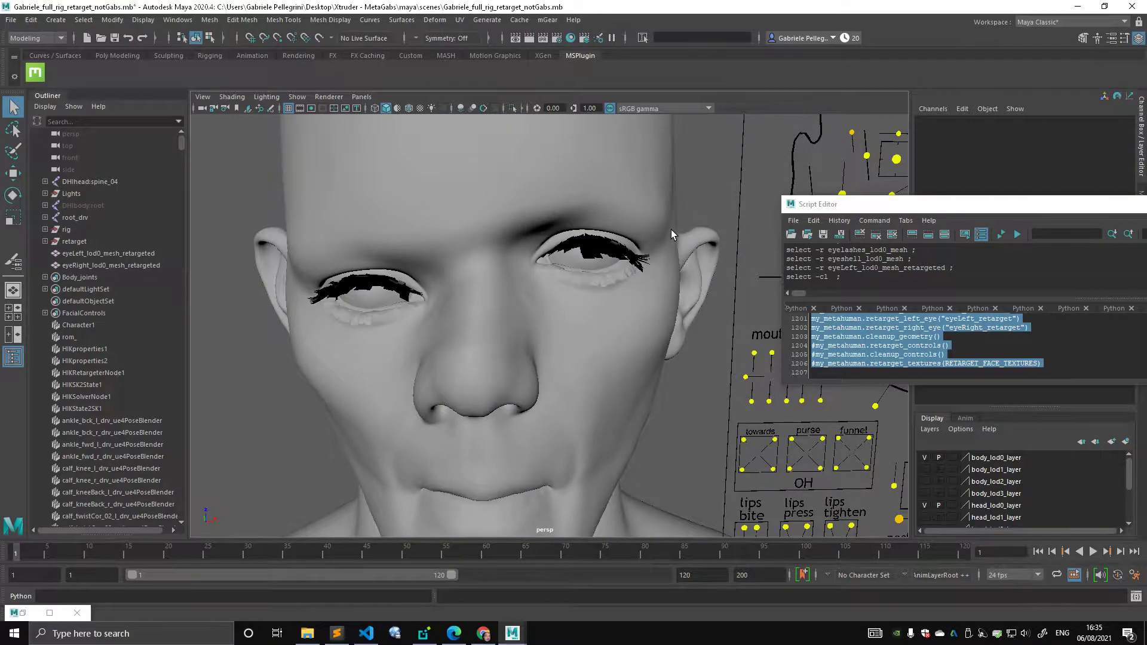
mouse_move(672, 230)
right_mouse_down("alt")
mouse_move(605, 200)
mouse_move(661, 210)
right_mouse_up("alt")
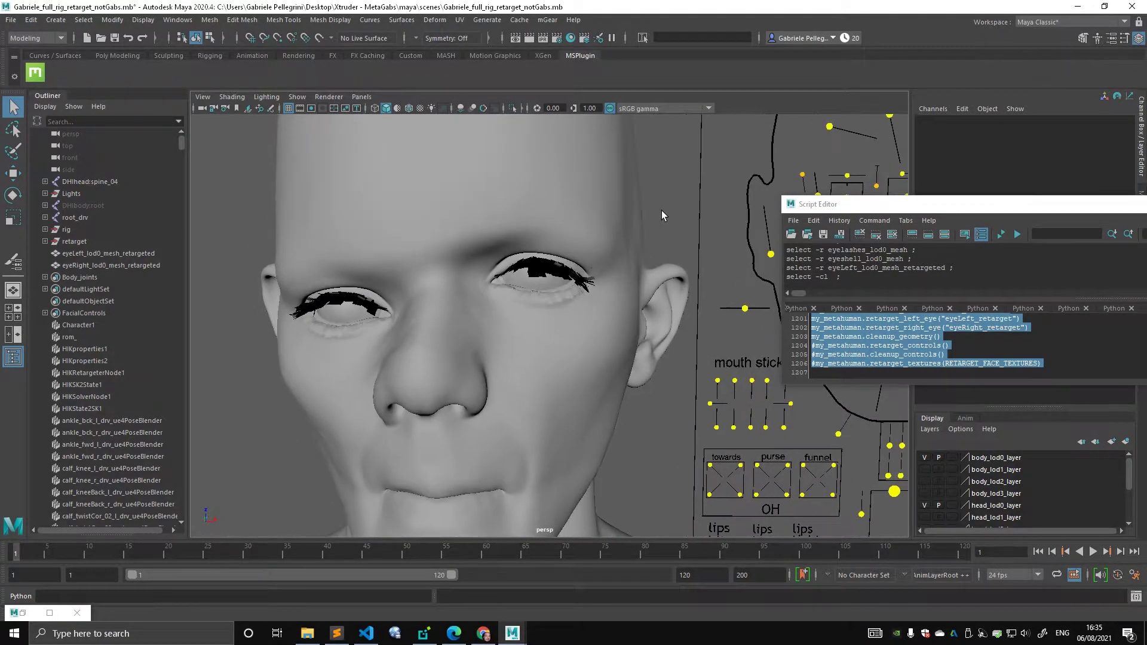
key("6")
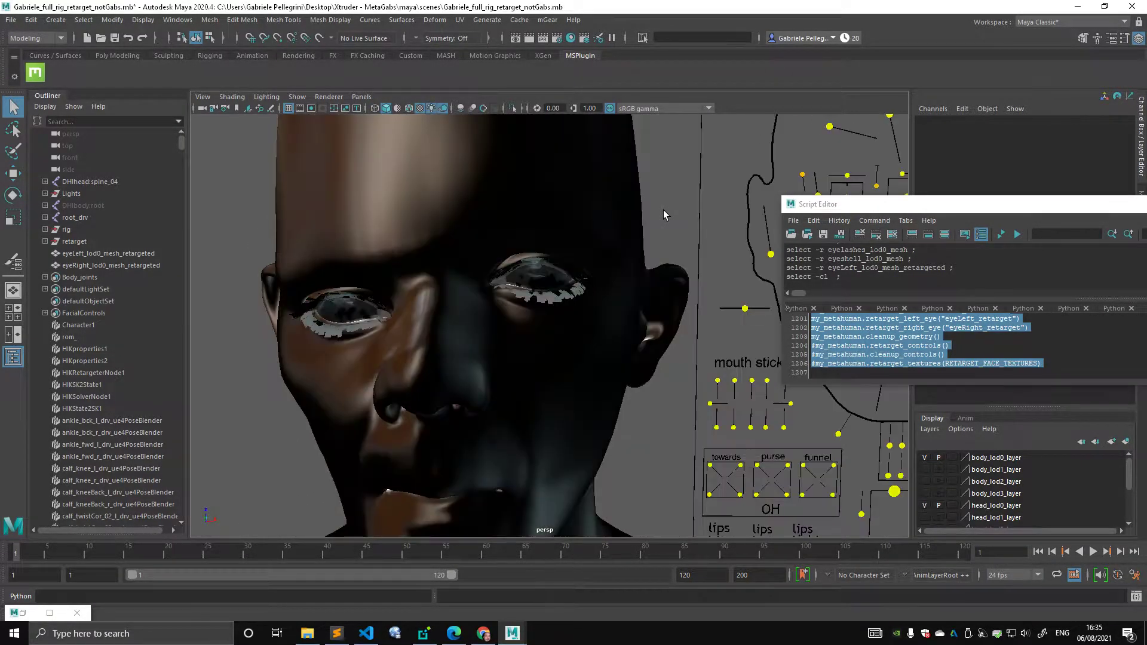
Move CTRL_C_jaw to about 0.322 in X and 0.542 in Y to pose the mouth open.
mouse_move(663, 209)
right_mouse_down("alt")
mouse_move(517, 198)
mouse_move(587, 232)
right_mouse_up("alt")
middle_click_drag(623, 245, 597, 241, "alt")
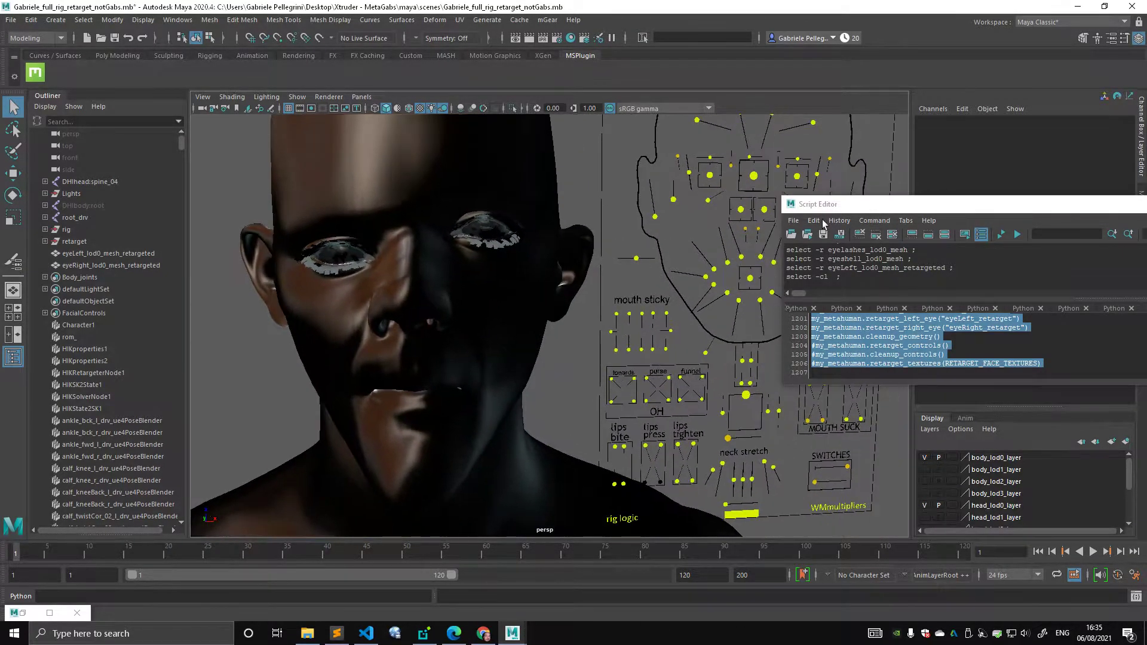
left_click_drag(832, 206, 898, 214)
left_click(758, 182)
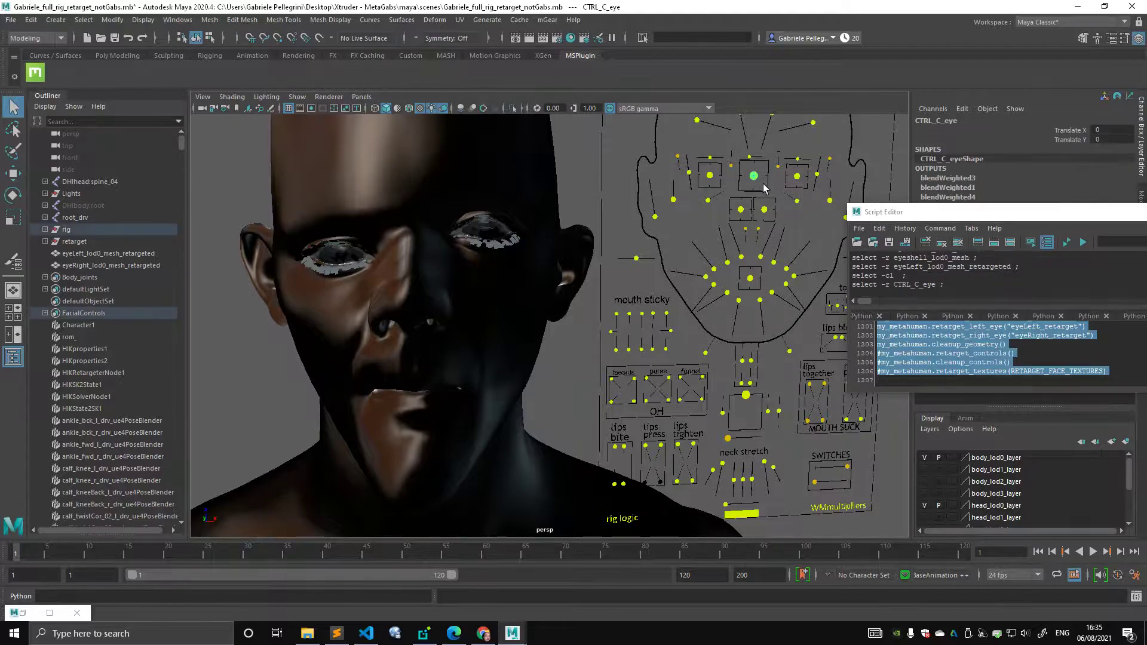
left_click(758, 414)
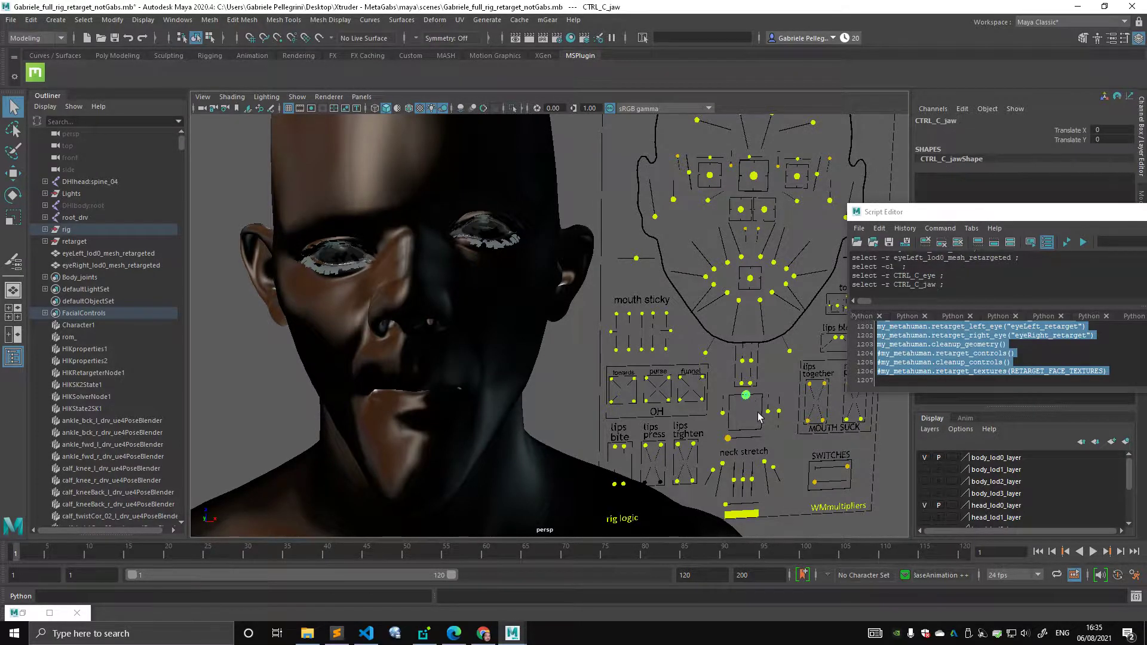
key("w")
mouse_move(758, 404)
left_mouse_down("alt")
mouse_move(512, 263)
mouse_move(487, 299)
mouse_move(541, 282)
mouse_move(509, 309)
left_mouse_up("alt")
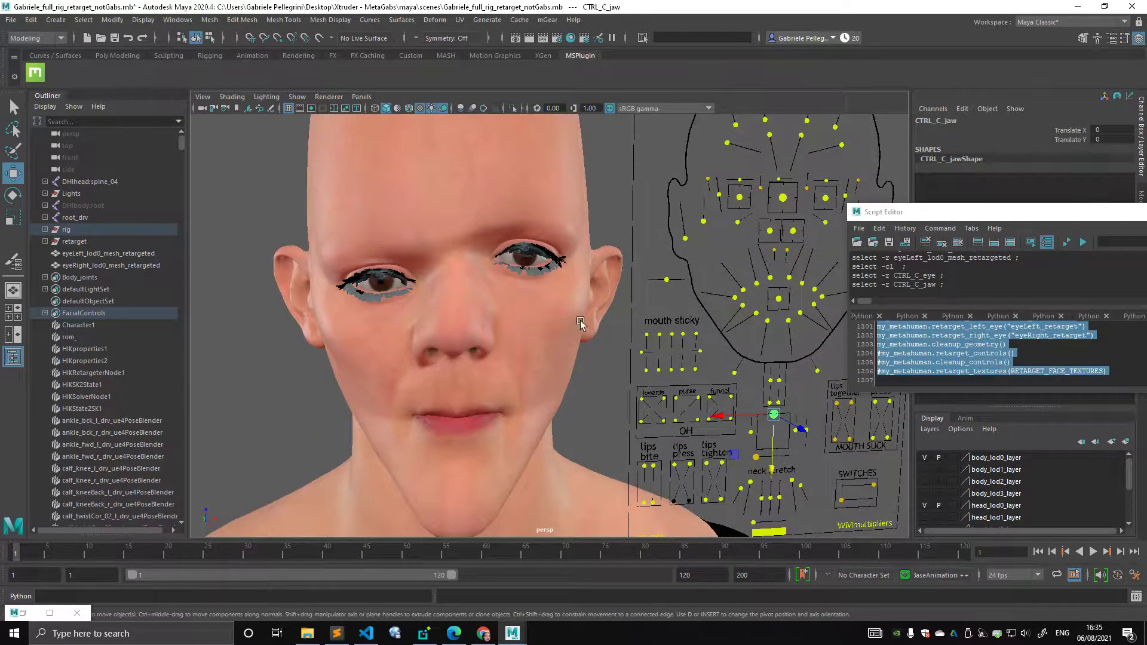
mouse_move(786, 423)
left_mouse_down()
mouse_move(788, 434)
mouse_move(765, 426)
mouse_move(771, 438)
left_mouse_up()
middle_click_drag(535, 401, 526, 352, "alt")
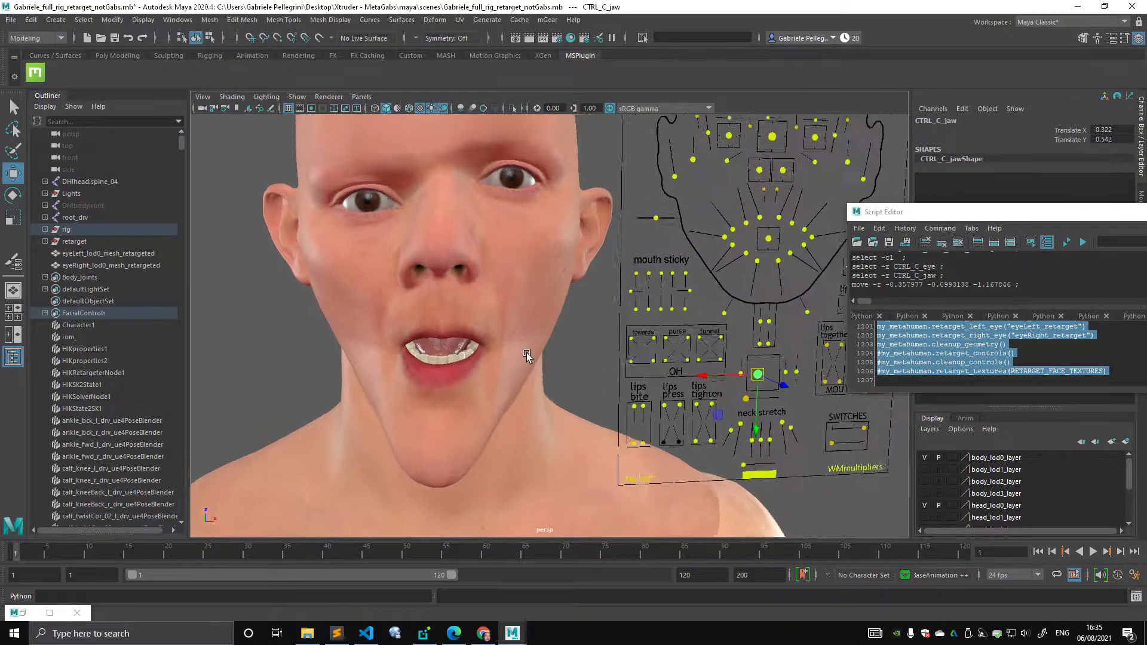
right_click_drag(526, 352, 498, 341, "alt")
middle_click_drag(498, 340, 501, 368, "alt")
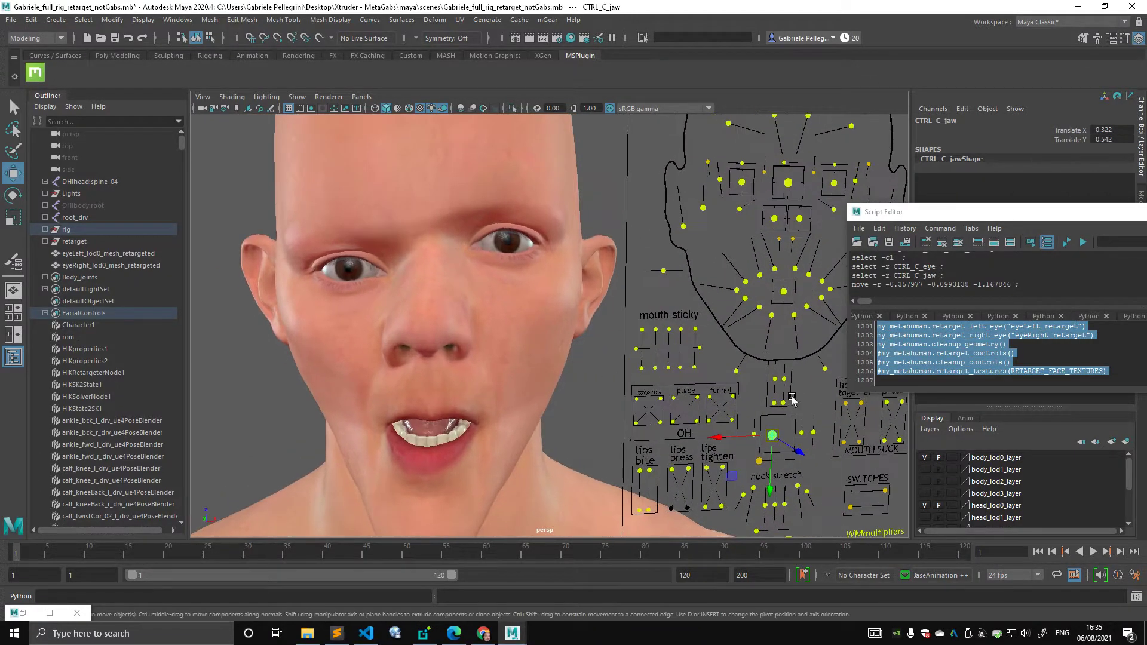
Move CTRL_R_eye to about -0.047 in X and -0.213 in Y and inspect the eyes from both sides.
left_click(749, 176)
middle_click_drag(767, 190, 760, 176)
left_click_drag(760, 180, 773, 185)
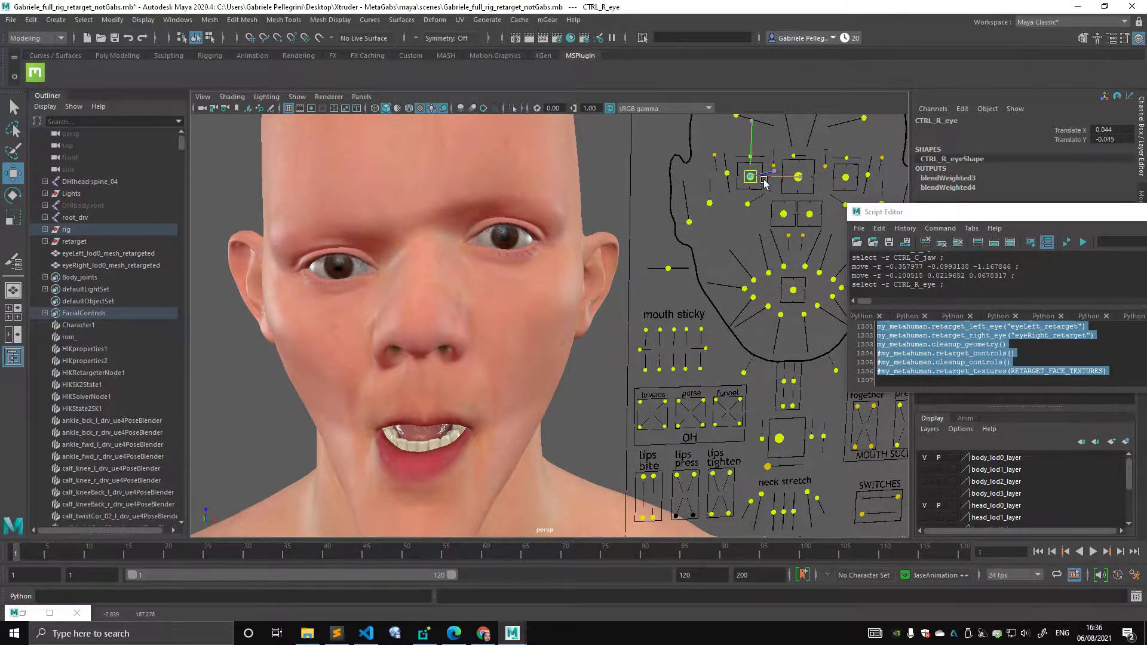
mouse_move(764, 182)
left_mouse_down()
mouse_move(767, 198)
mouse_move(725, 205)
mouse_move(754, 200)
left_mouse_up()
right_click_drag(621, 205, 490, 209, "alt")
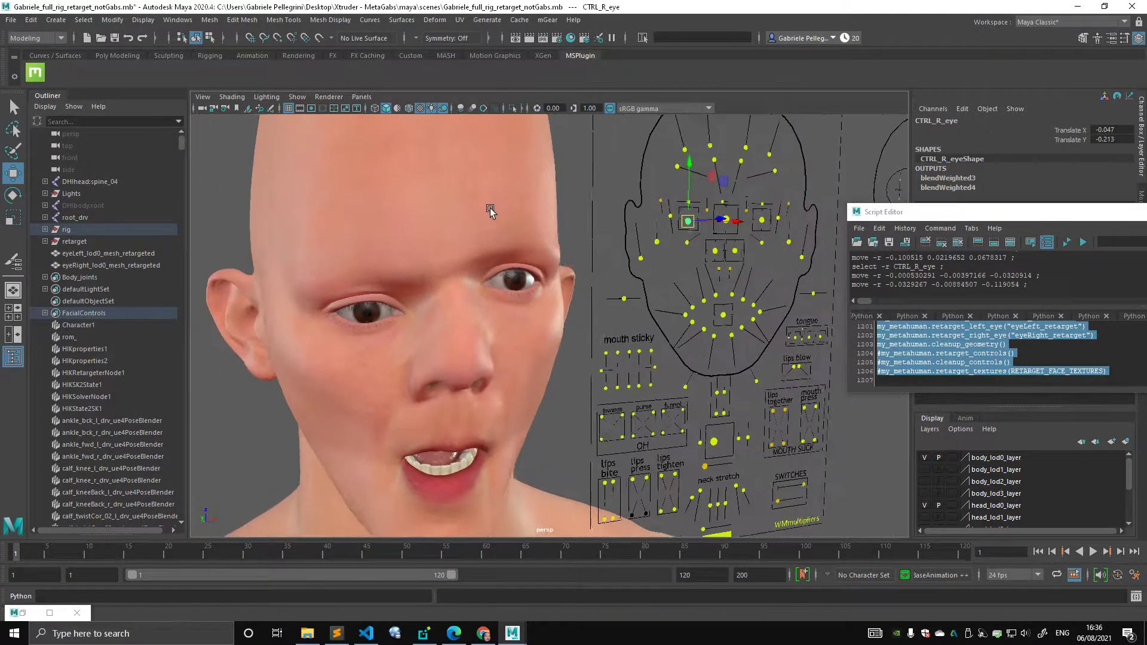
scroll(490, 208, "down", 2)
left_click_drag(530, 243, 489, 167, "alt")
middle_click_drag(562, 241, 455, 261, "alt")
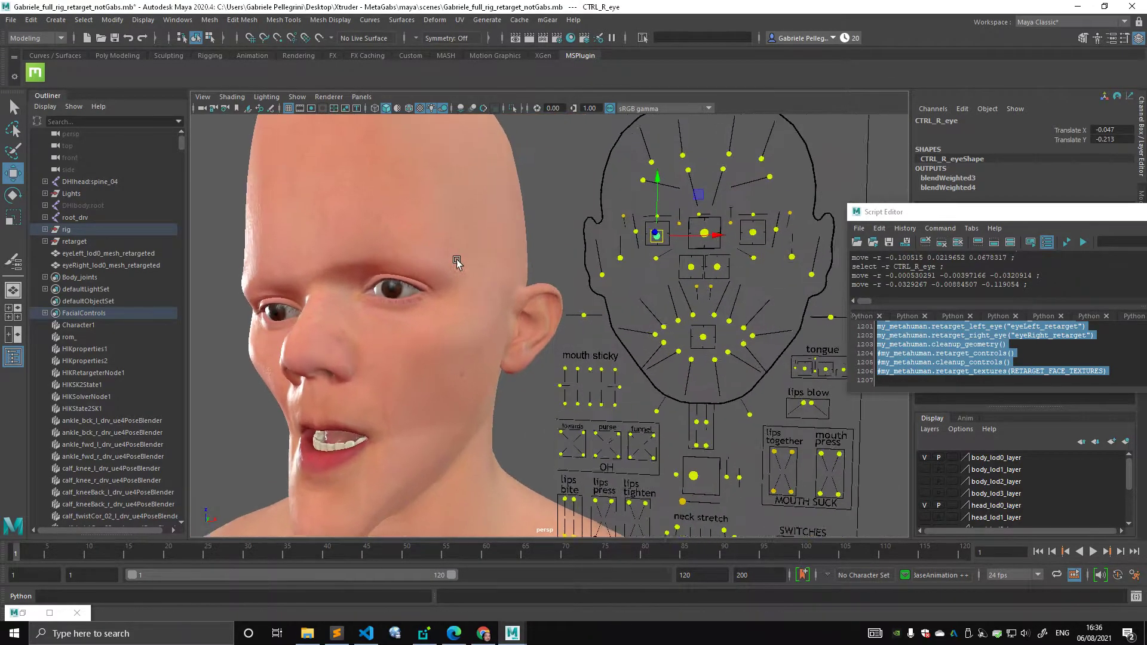
Select CTRL_L_eye_pupil on the face board and restore the overwritten script text in the Script Editor.
right_click_drag(456, 261, 470, 261, "alt")
left_click_drag(470, 260, 496, 287, "alt")
right_click_drag(496, 287, 604, 288, "alt")
middle_click_drag(605, 291, 637, 275, "alt")
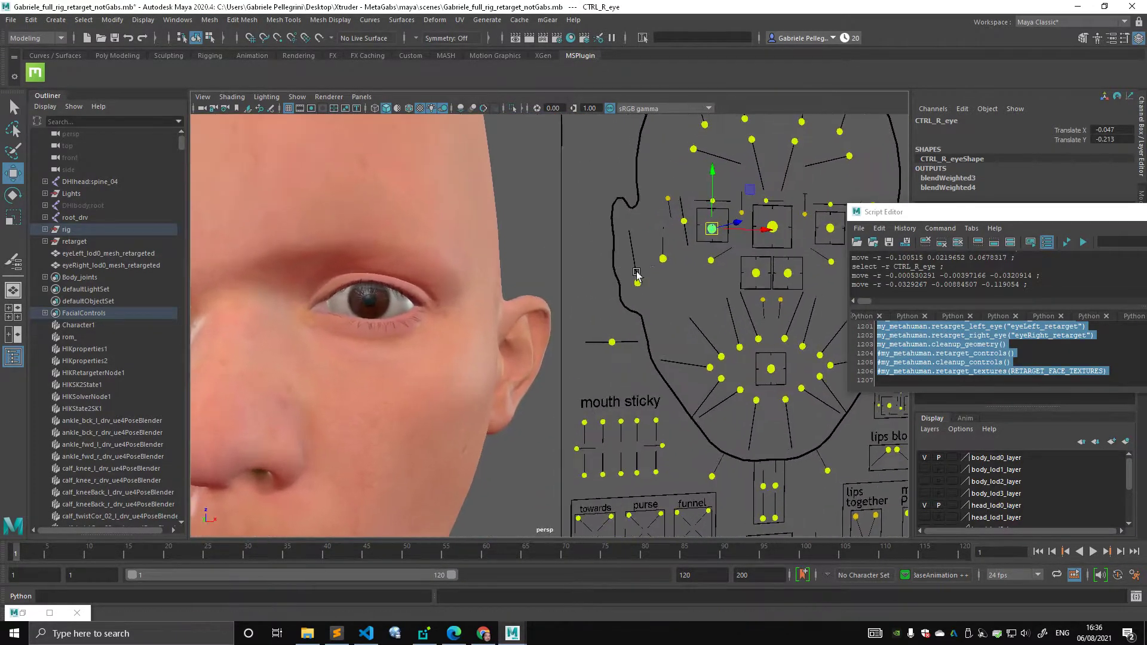
left_click(833, 206)
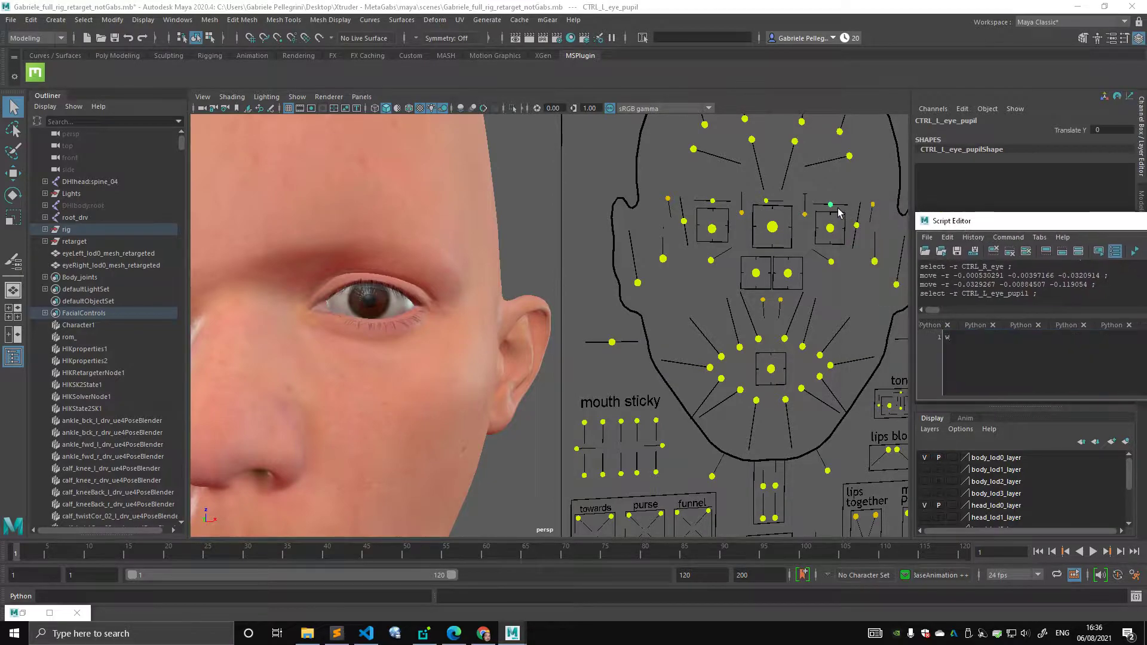
key("ctrl+v")
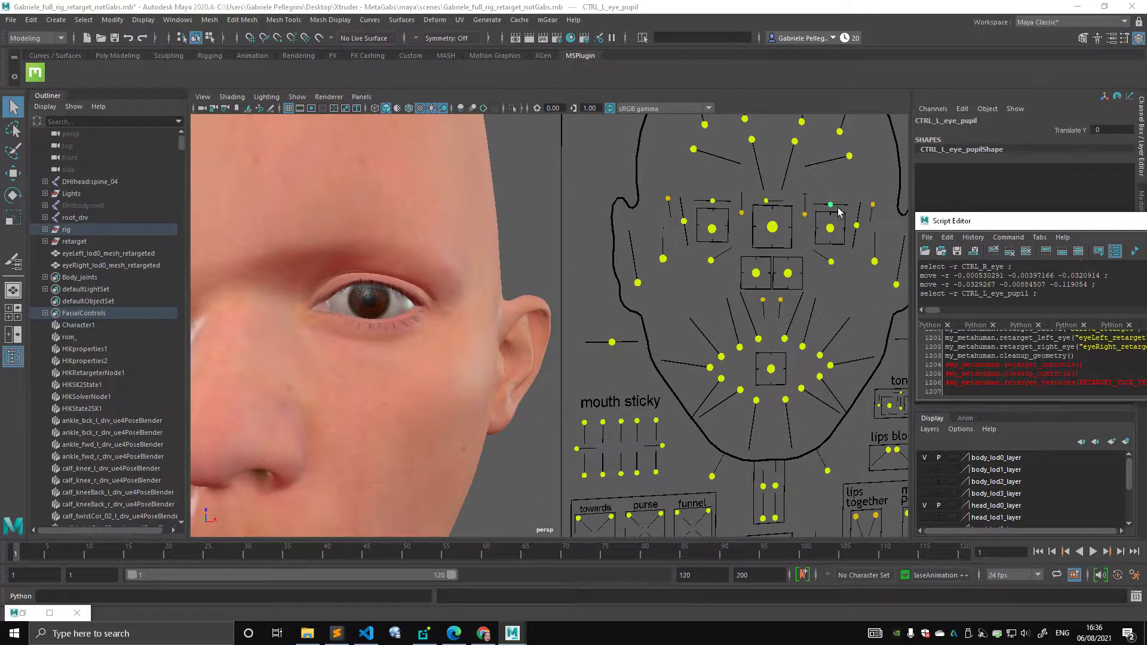
left_click(839, 213)
Slide CTRL_L_eye_pupil back and forth, leaving it at about -0.122 in Y, while checking the pupil up close.
key("w")
left_click_drag(864, 213, 875, 214)
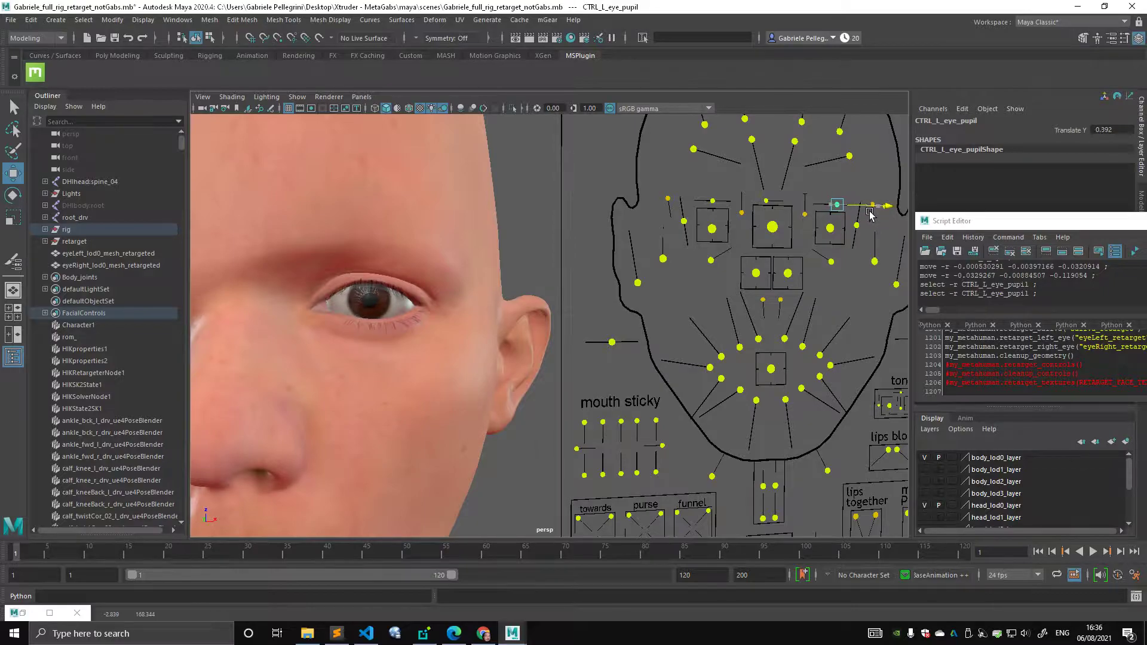
left_click_drag(862, 211, 854, 211)
scroll(420, 205, "down", 4)
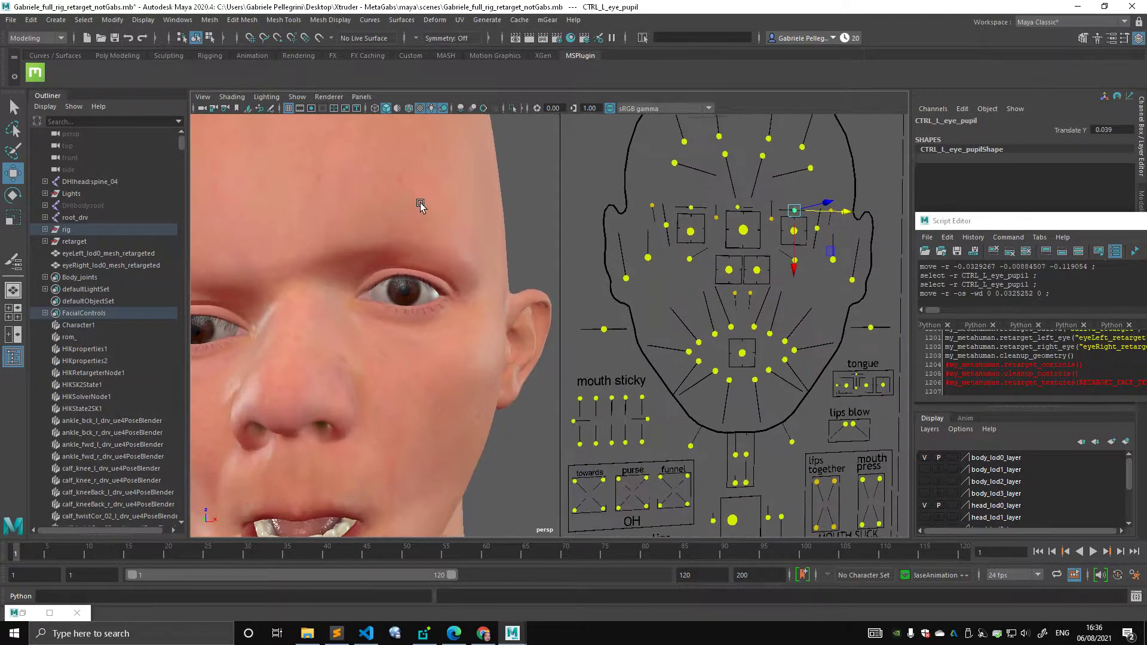
scroll(466, 219, "up", 1)
scroll(477, 234, "up", 3)
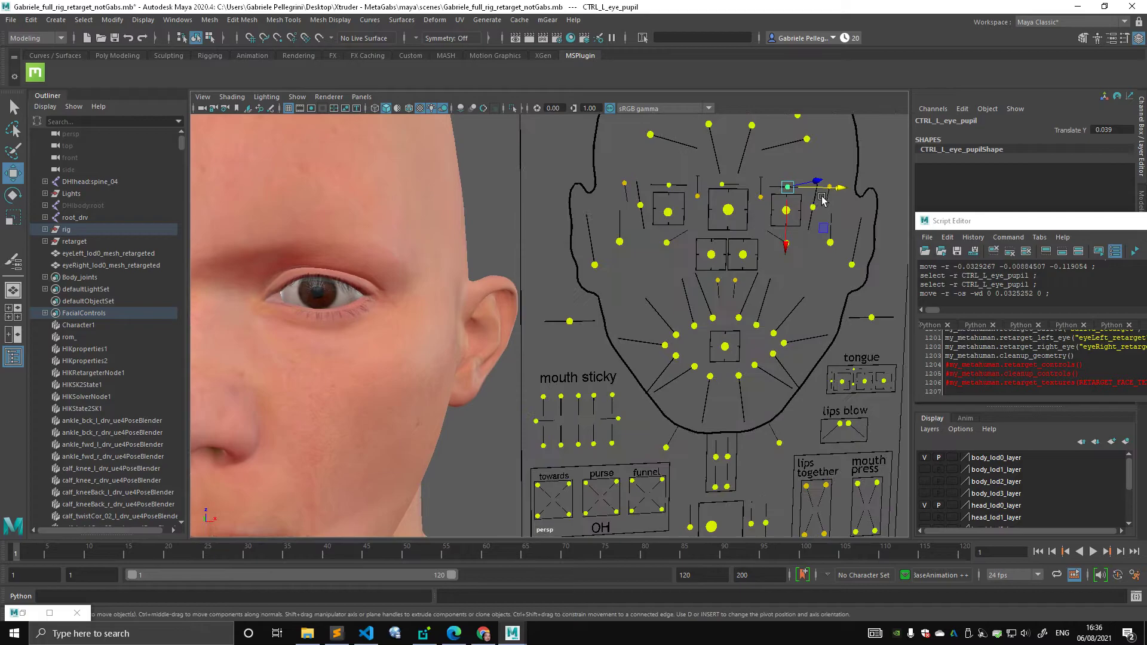
mouse_move(822, 199)
left_mouse_down()
mouse_move(813, 195)
mouse_move(823, 195)
left_mouse_up()
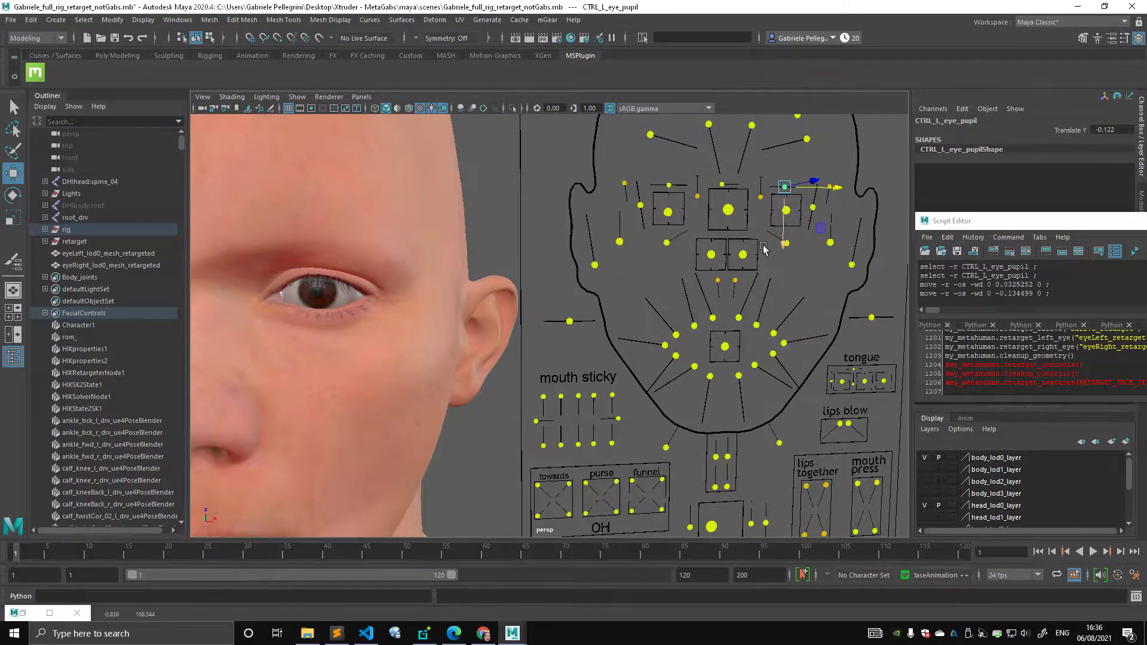
Try CTRL_C_mouth at about -0.396 in X and 0.04 in Y, and reset both translations to 0.
scroll(824, 194, "down", 3)
key("q")
left_click(767, 307)
key("w")
scroll(489, 249, "up", 4)
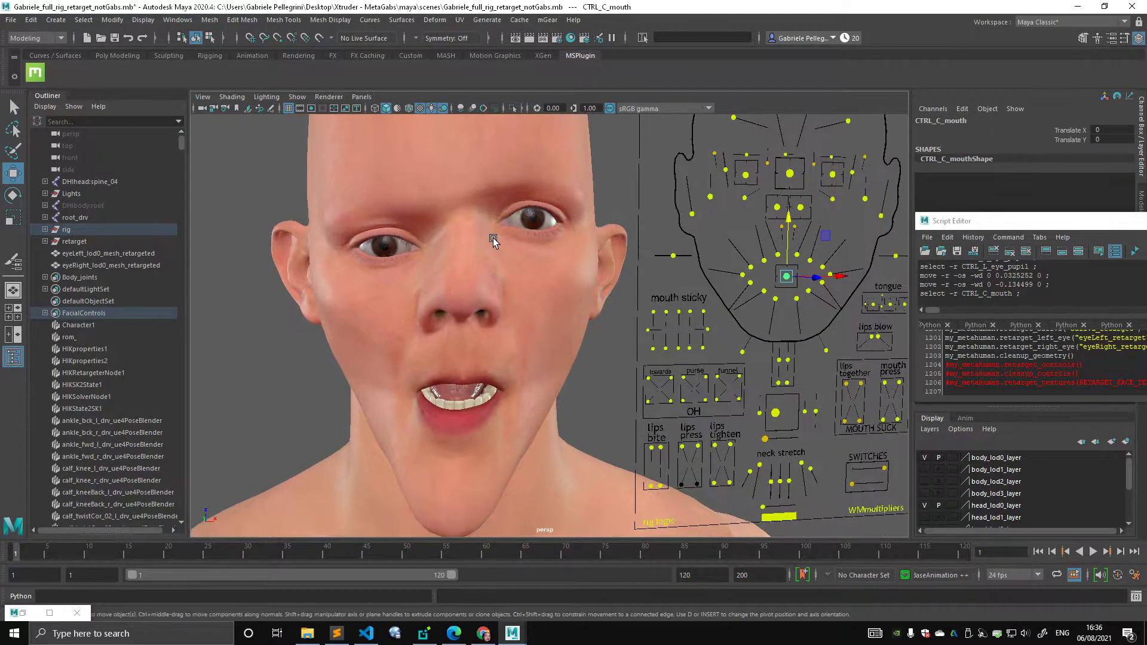
mouse_move(821, 265)
left_mouse_down()
mouse_move(809, 253)
mouse_move(823, 256)
mouse_move(815, 262)
left_mouse_up()
left_click_drag(412, 258, 500, 261, "alt")
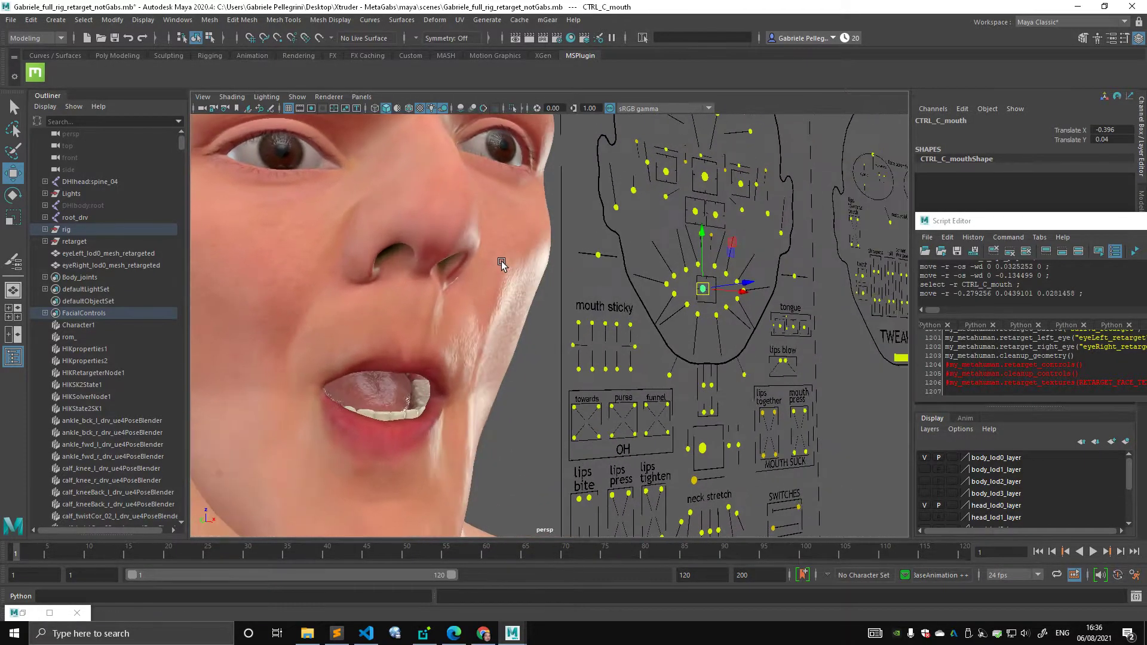
mouse_move(406, 257)
left_mouse_down("alt")
mouse_move(488, 265)
mouse_move(436, 245)
mouse_move(404, 246)
mouse_move(456, 248)
mouse_move(393, 252)
left_mouse_up("alt")
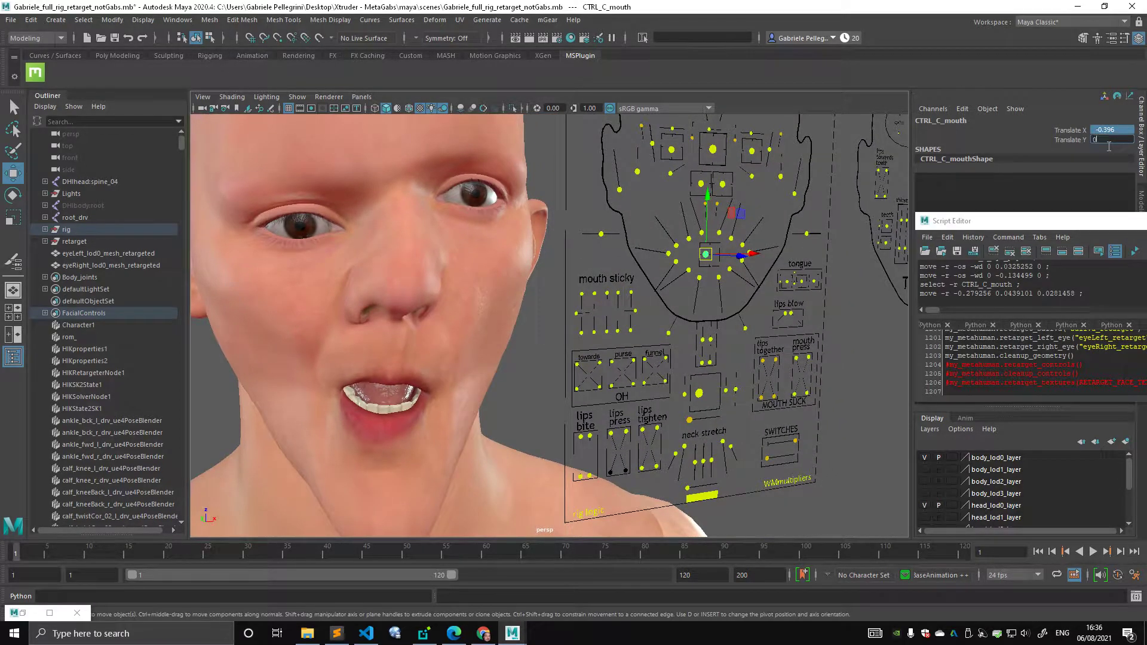
key("Return")
left_click_drag(717, 310, 649, 306, "alt")
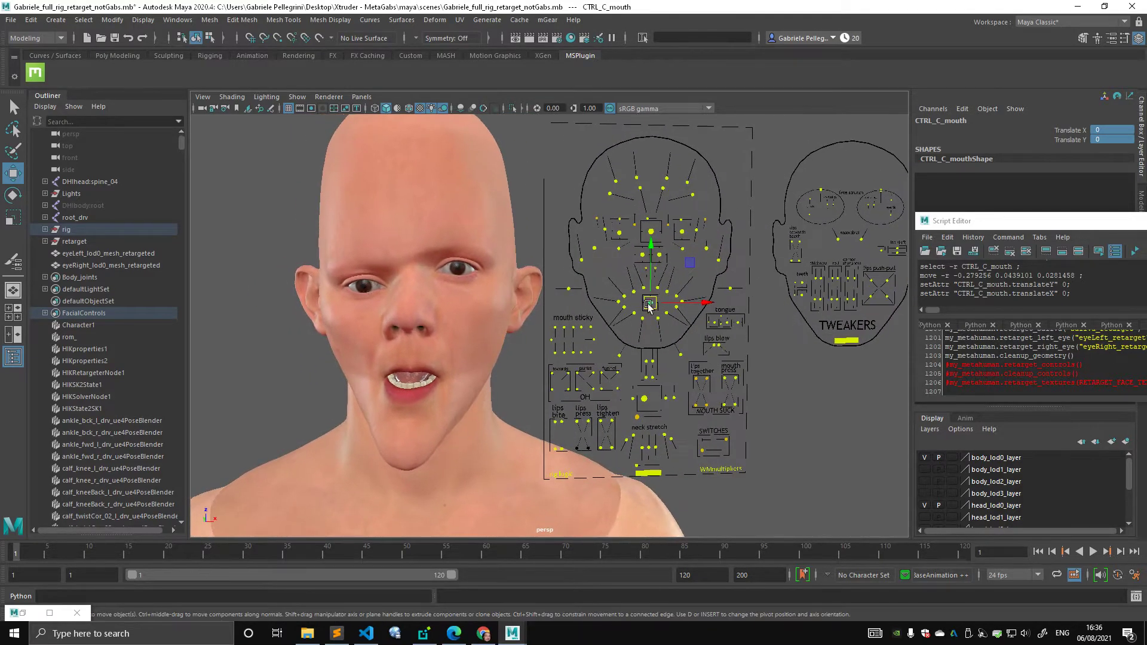
Uncomment the retarget_controls() and cleanup_controls() calls in the script and select both lines.
left_click_drag(1053, 225, 925, 153)
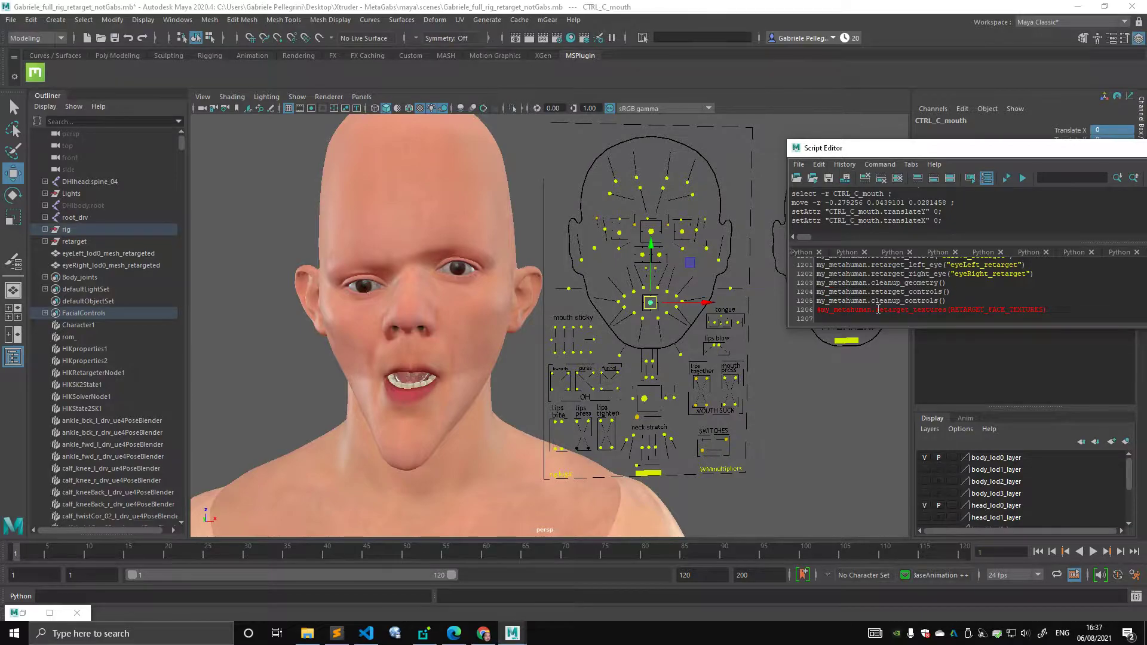
key("shift+Up")
key("shift+Home")
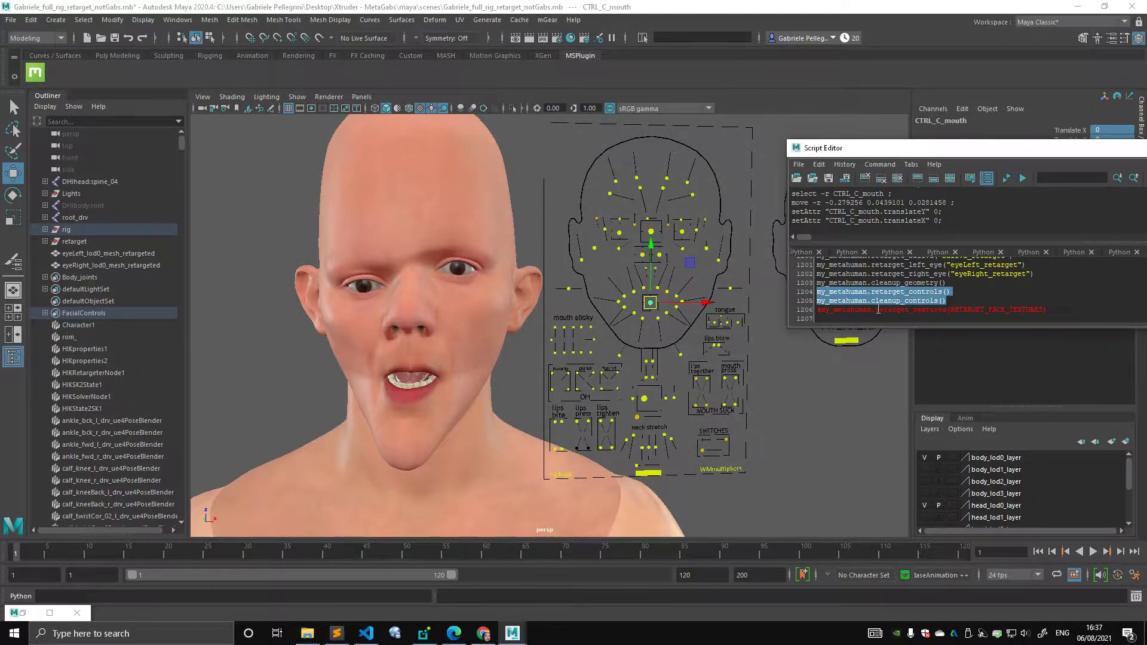
Box-select the face board's controls, clear the selection and reselect the two control-retargeting script lines.
right_click_drag(695, 200, 633, 189, "alt")
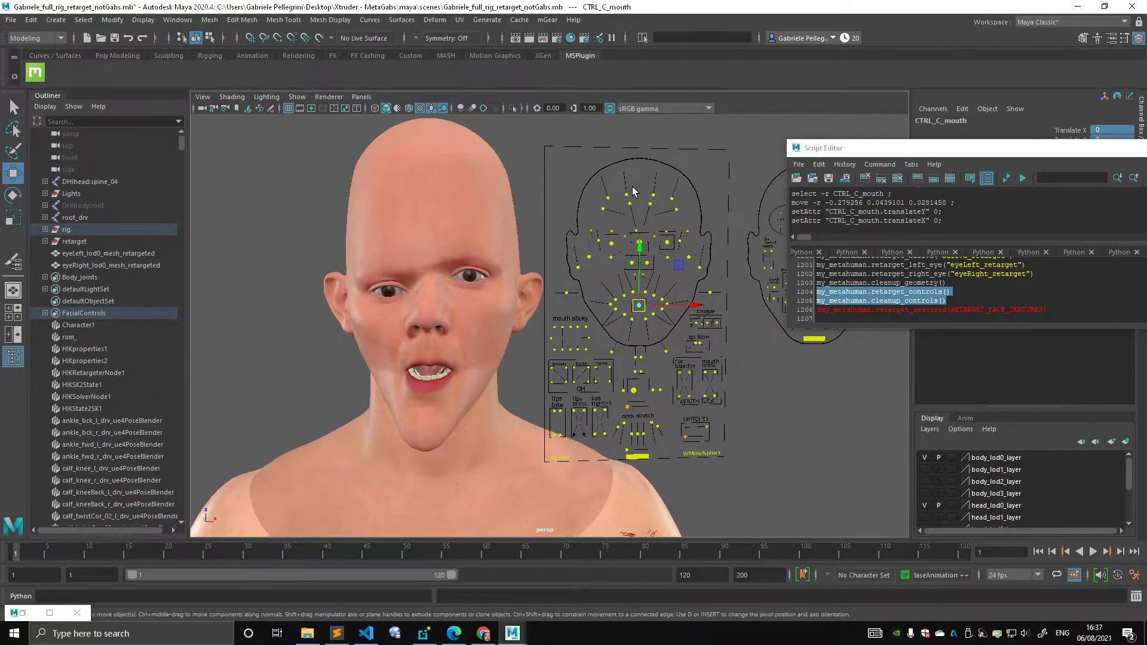
key("q")
left_click_drag(583, 177, 683, 361)
left_click_drag(714, 406, 716, 405)
left_click(967, 292)
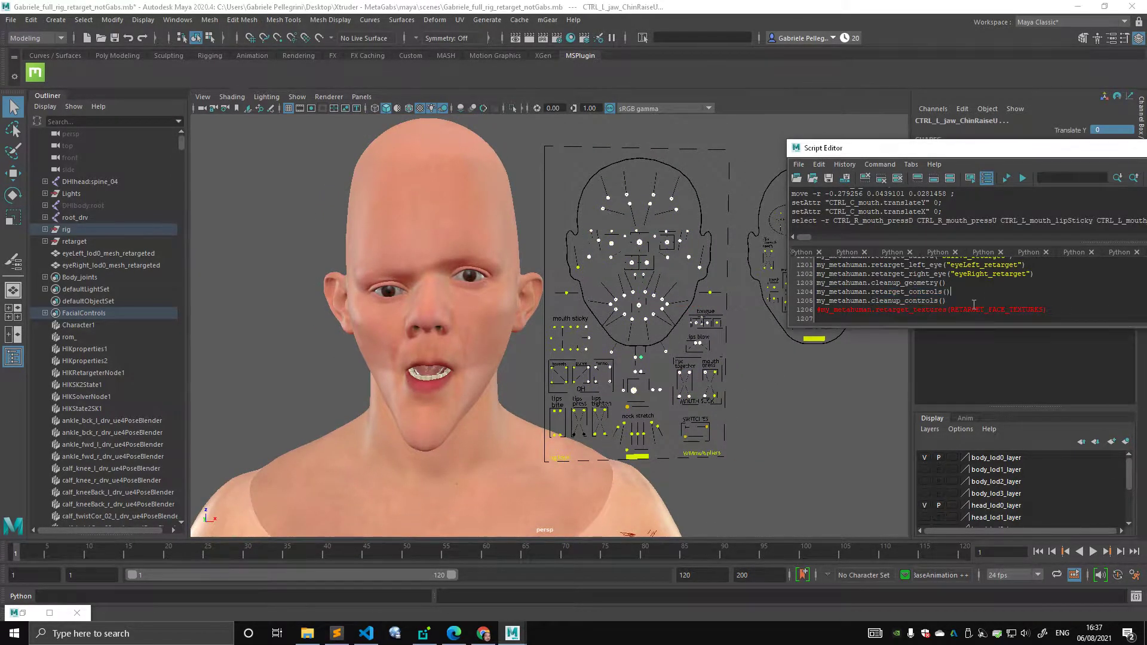
left_click(762, 288)
Move CTRL_C_eye to about -0.335 in X and 0.29 in Y, and raise CTRL_R_mouth_upperLipRaise to about 0.407.
right_click_drag(575, 281, 680, 240, "alt")
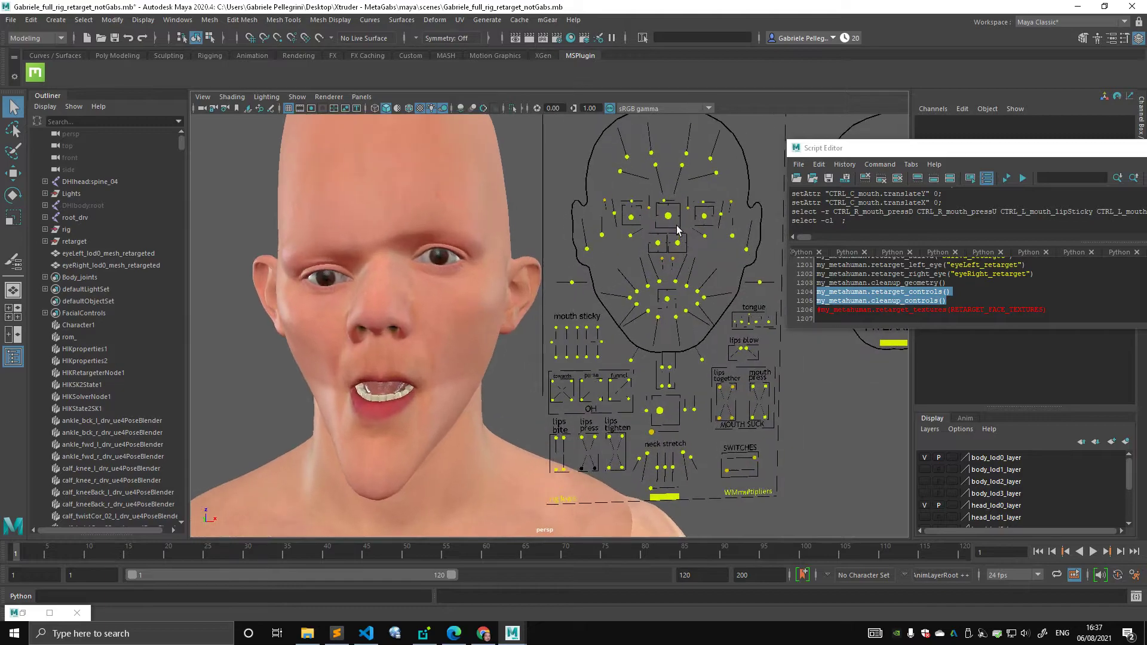
left_click(669, 216)
key("w")
left_click_drag(669, 216, 677, 221)
left_click(663, 286)
left_click_drag(663, 285, 663, 276)
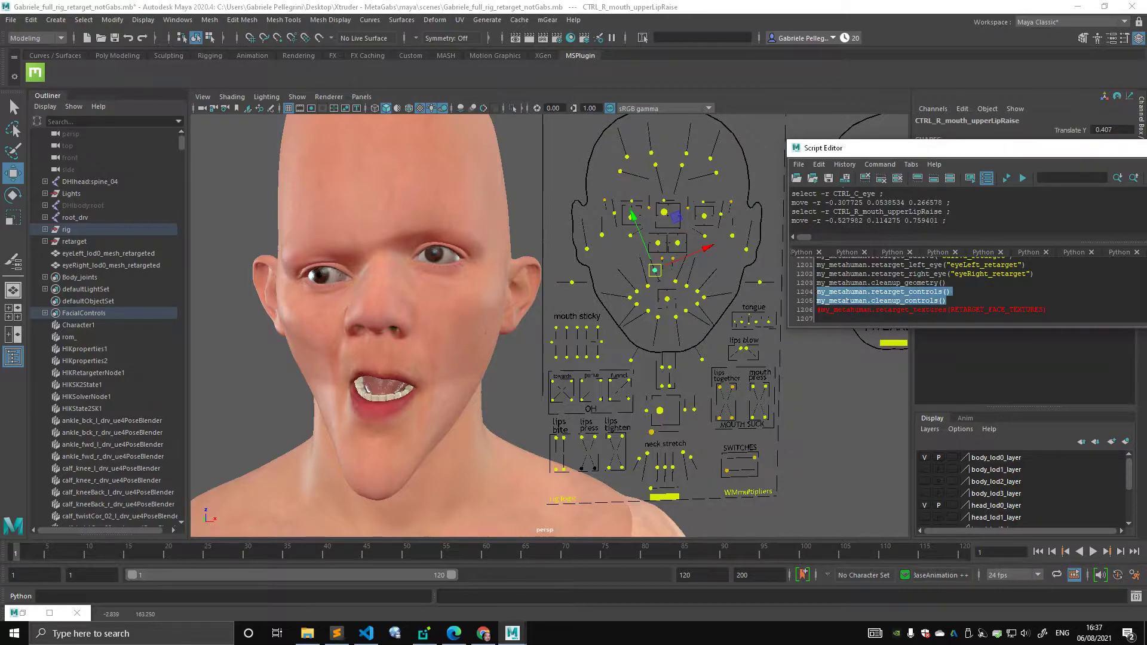
Run my_metahuman.retarget_controls() and my_metahuman.cleanup_controls(), and inspect the controls placed on the face.
key("ctrl+Return")
middle_click_drag(412, 335, 488, 282, "alt")
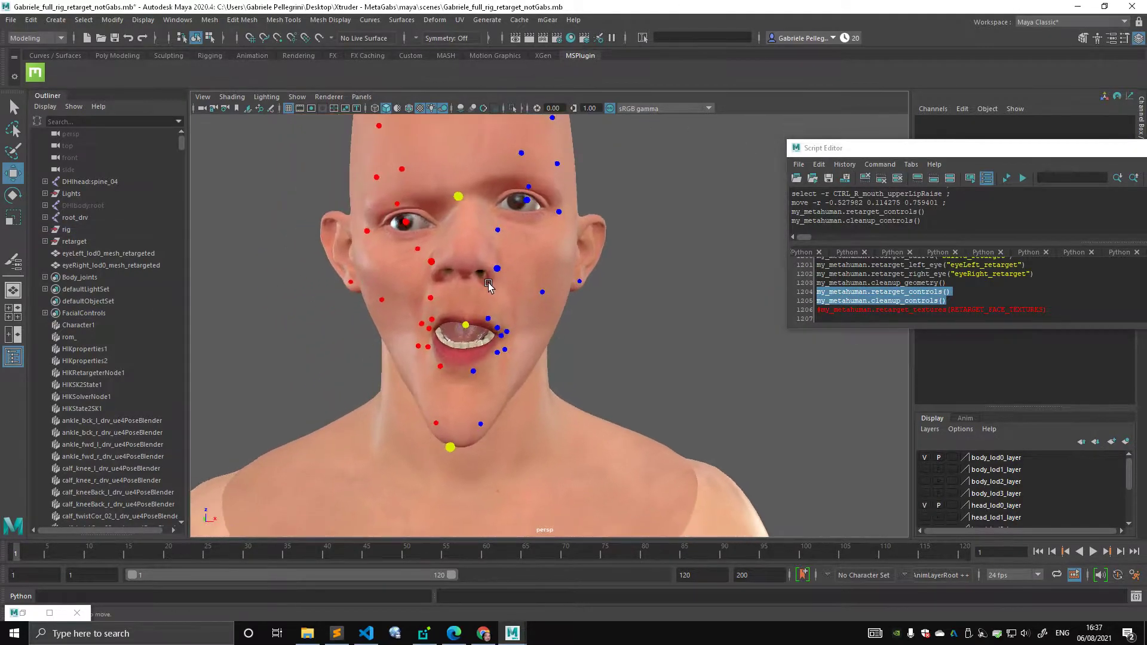
left_click_drag(489, 282, 505, 289, "alt")
middle_click_drag(504, 289, 544, 312, "alt")
left_click_drag(545, 316, 438, 212, "alt")
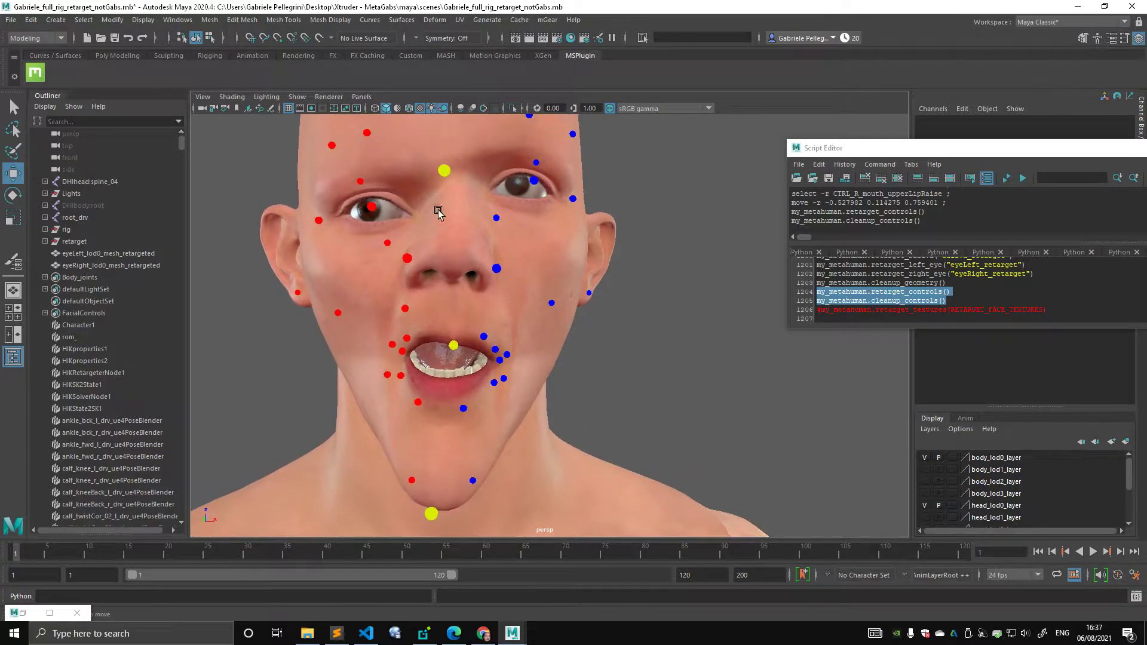
Try moving the red control above the upper lip and CTRL_R_eye directly on the face, undoing both moves.
left_click(412, 310)
mouse_move(422, 327)
left_mouse_down()
mouse_move(417, 305)
mouse_move(412, 319)
left_mouse_up()
key("ctrl+z")
scroll(427, 279, "down", 2)
middle_click_drag(428, 279, 444, 337, "alt")
left_click_drag(444, 338, 461, 303, "alt")
left_click(450, 293)
middle_click_drag(515, 338, 538, 299, "alt")
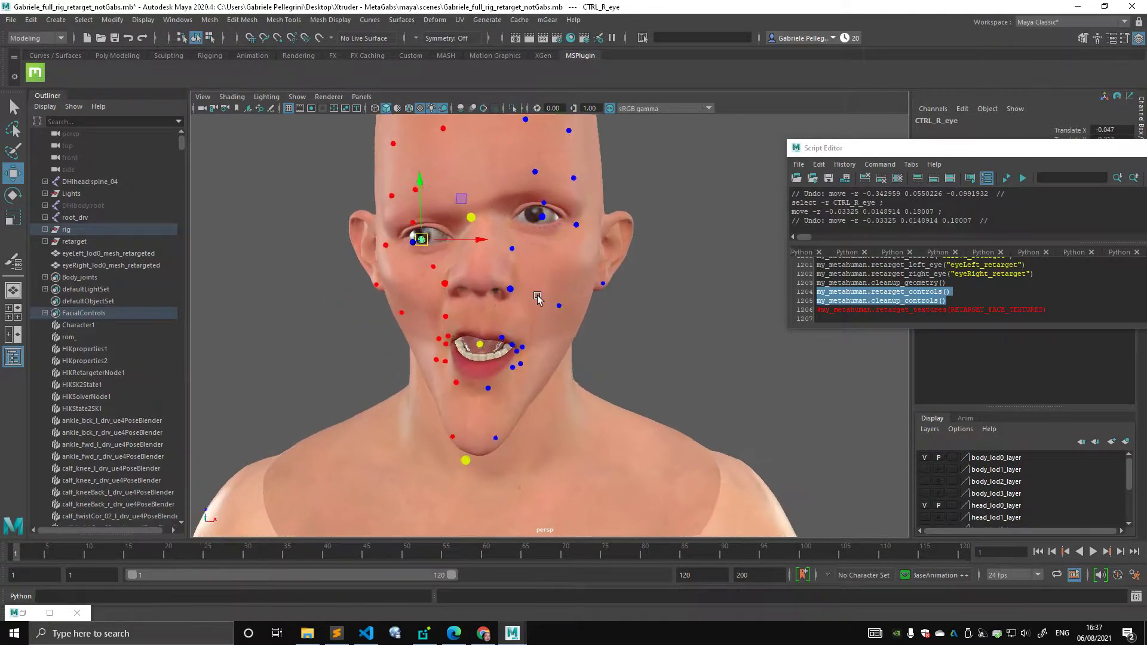
Try moving CTRL_C_jaw below the chin and undo the move.
left_click_drag(538, 299, 514, 305, "alt")
key("q")
left_click(458, 474)
key("w")
middle_click_drag(488, 469, 499, 413, "alt")
key("ctrl+z")
Reset Translate X and Translate Y of CTRL_C_jaw to 0.
left_click_drag(878, 148, 910, 275)
left_click(1114, 141)
type("0")
key("Return")
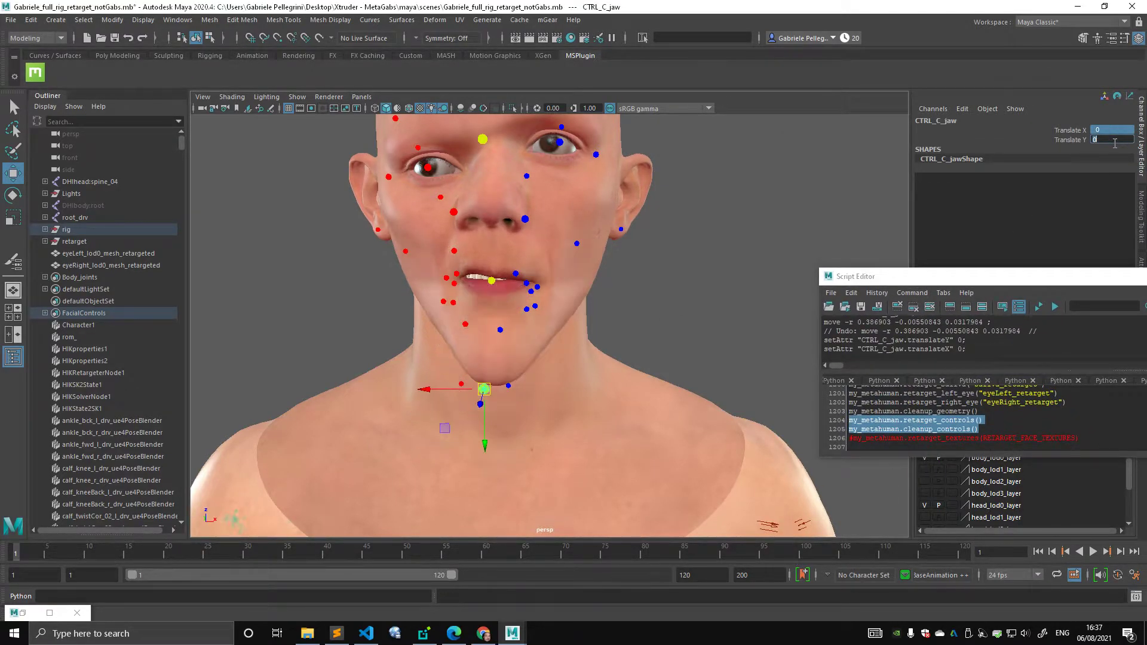
Try moving CTRL_C_eye between the brows and undo the move.
left_click_drag(520, 299, 540, 267, "alt")
key("q")
left_click(524, 215)
key("w")
key("ctrl+z")
key("q")
Uncomment and run my_metahuman.retarget_textures(RETARGET_FACE_TEXTURES), clear the selection and inspect the textured head.
left_click(962, 402)
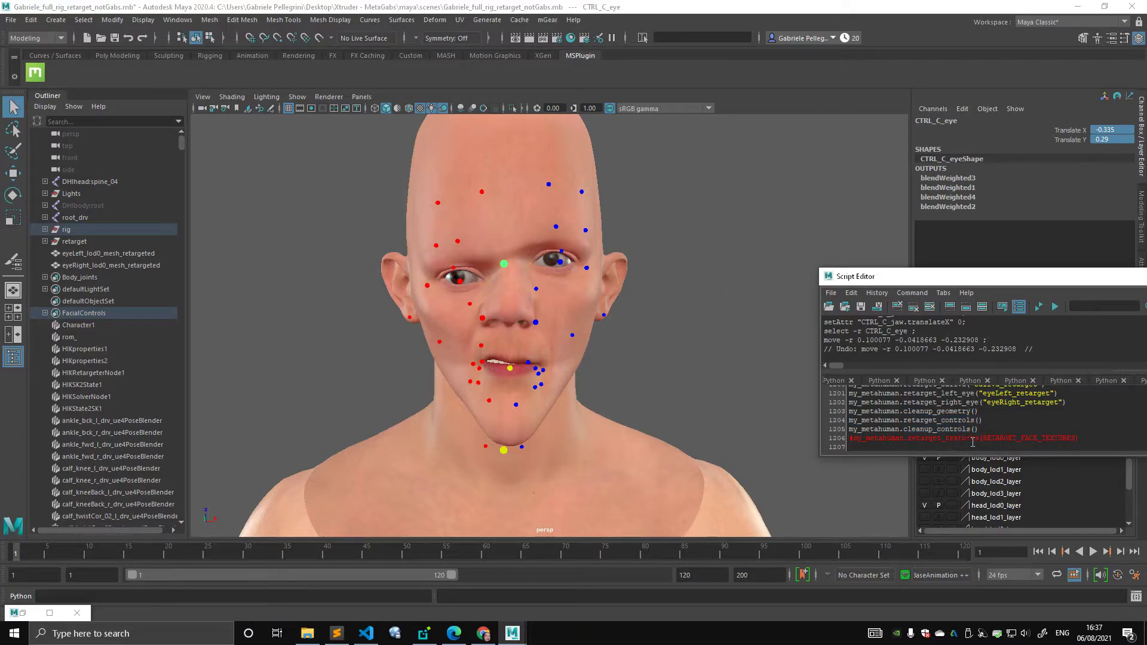
triple_click(972, 439)
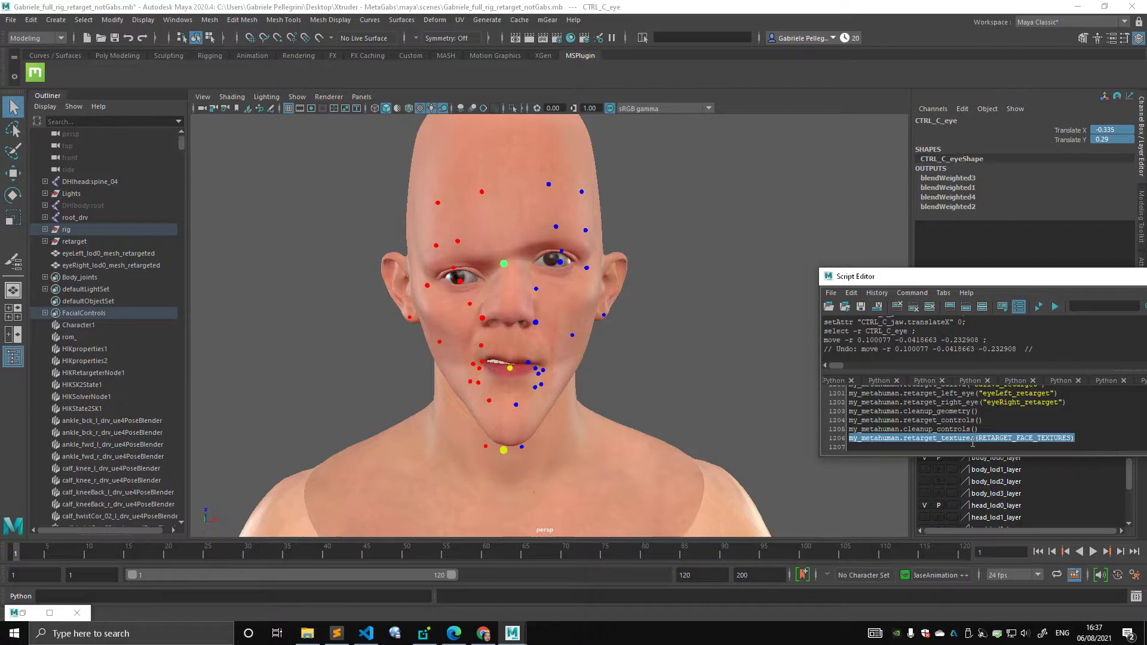
key("ctrl+Return")
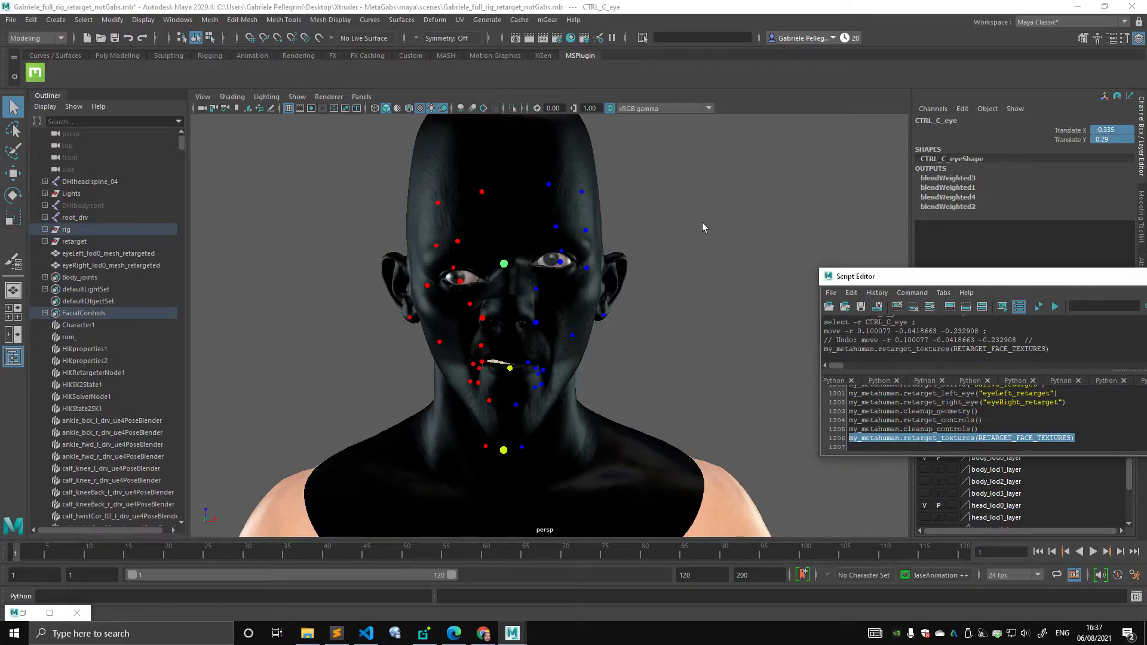
right_click_drag(659, 225, 729, 266, "alt")
left_click_drag(729, 266, 604, 249, "alt")
left_click(680, 259)
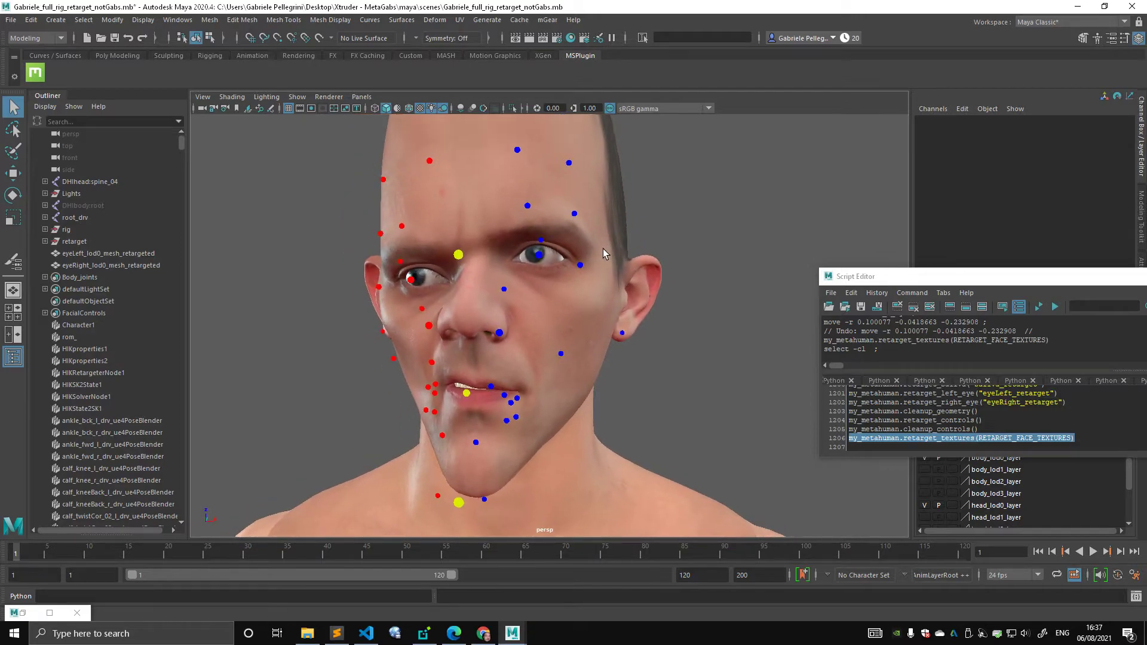
left_click_drag(511, 339, 534, 321, "alt")
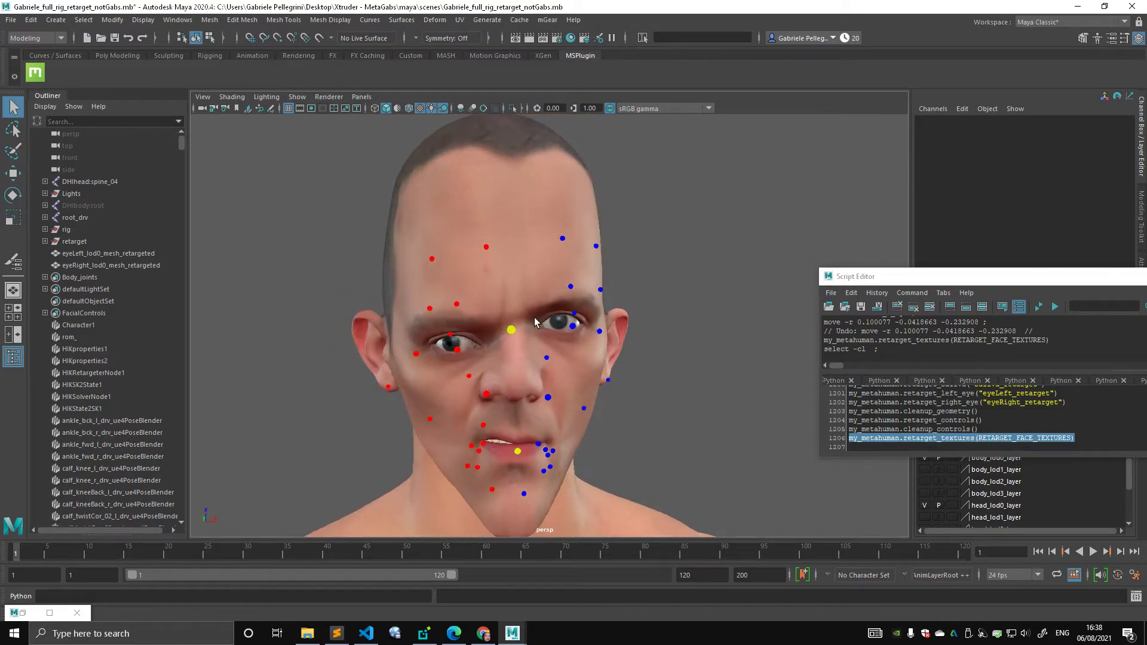
Move CTRL_R_brow_lateral on the face to shift the brow sideways.
left_click(457, 304)
key("w")
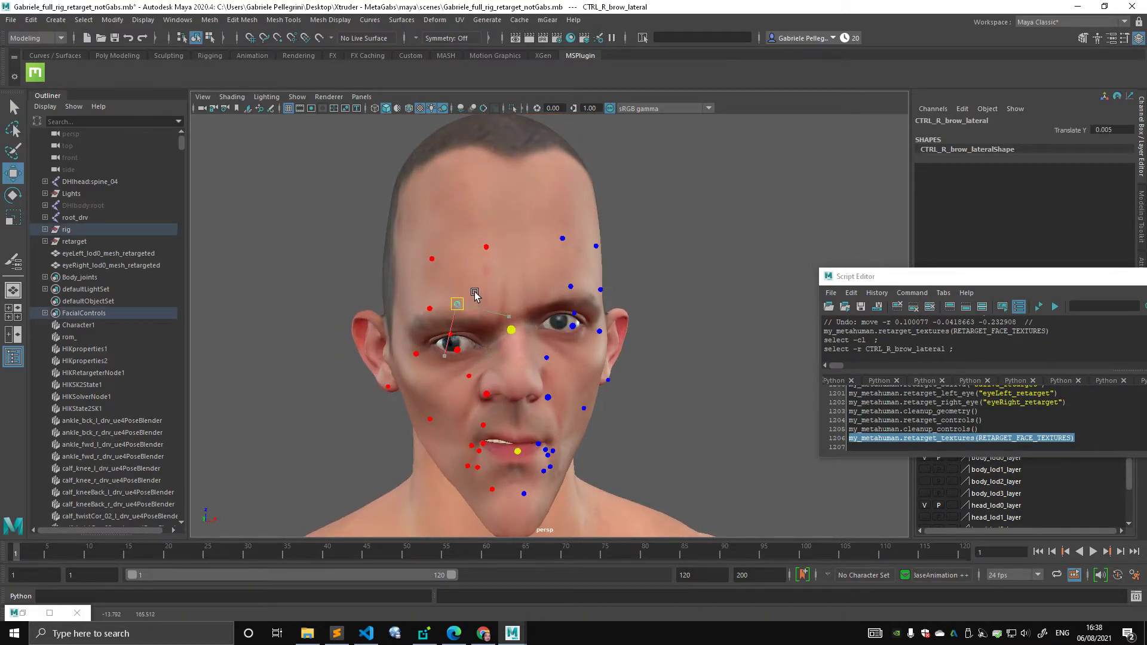
left_click_drag(475, 293, 478, 305)
Try raising CTRL_R_brow_raiseIn on the forehead and undo the move.
left_click(486, 247)
key("w")
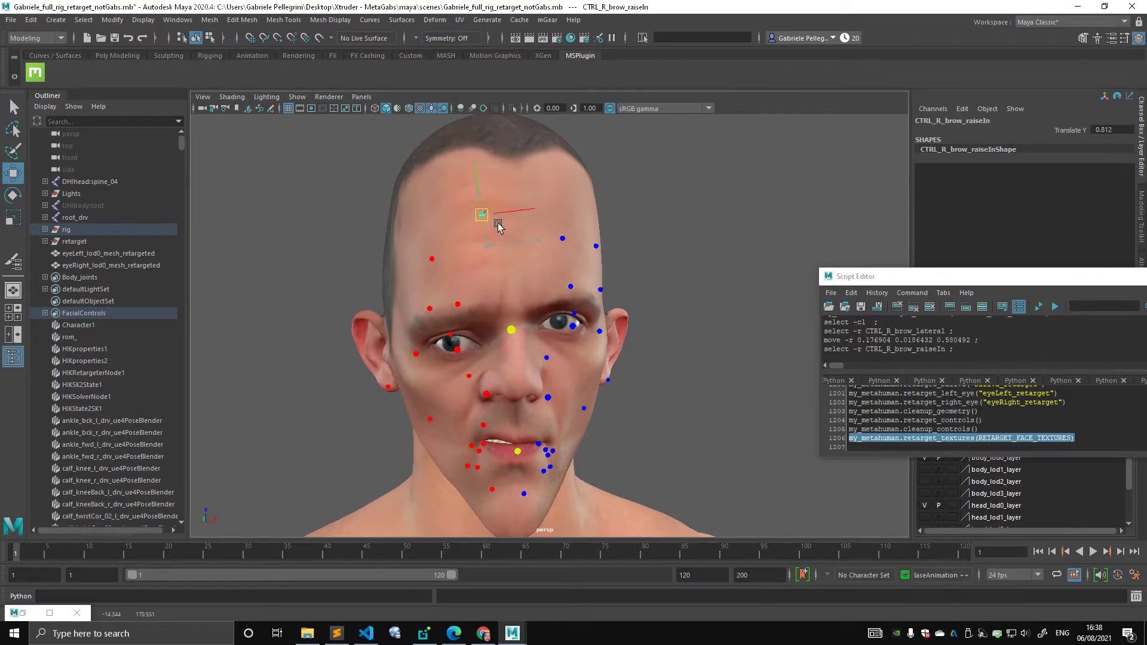
left_click_drag(498, 224, 499, 222)
left_click_drag(499, 222, 566, 210, "alt")
key("ctrl+z")
Try raising CTRL_R_brow_raiseIn again while viewing the forehead up close from the side, and undo it.
right_click_drag(578, 239, 608, 200, "alt")
middle_click_drag(609, 200, 559, 280, "alt")
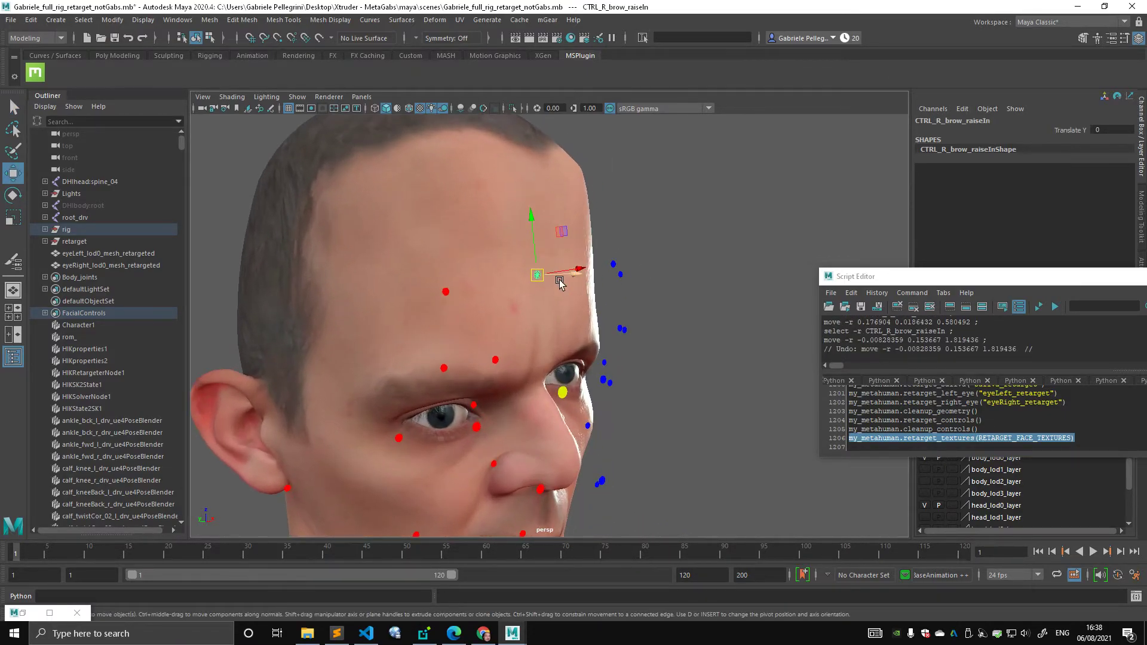
left_click_drag(560, 283, 548, 255)
key("ctrl+z")
Clear the control selection and frame the whole retargeted head and shoulders from the front.
left_click_drag(585, 286, 517, 299, "alt")
right_click_drag(517, 299, 494, 271, "alt")
middle_click_drag(494, 270, 506, 237, "alt")
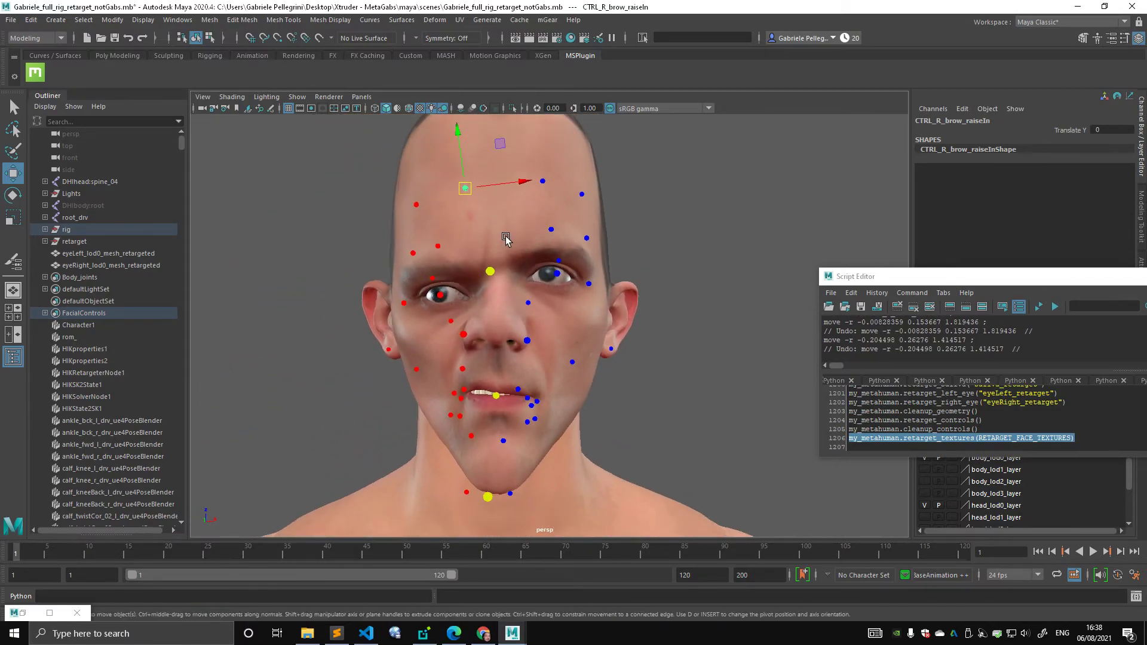
key("q")
left_click(708, 251)
scroll(707, 251, "down", 3)
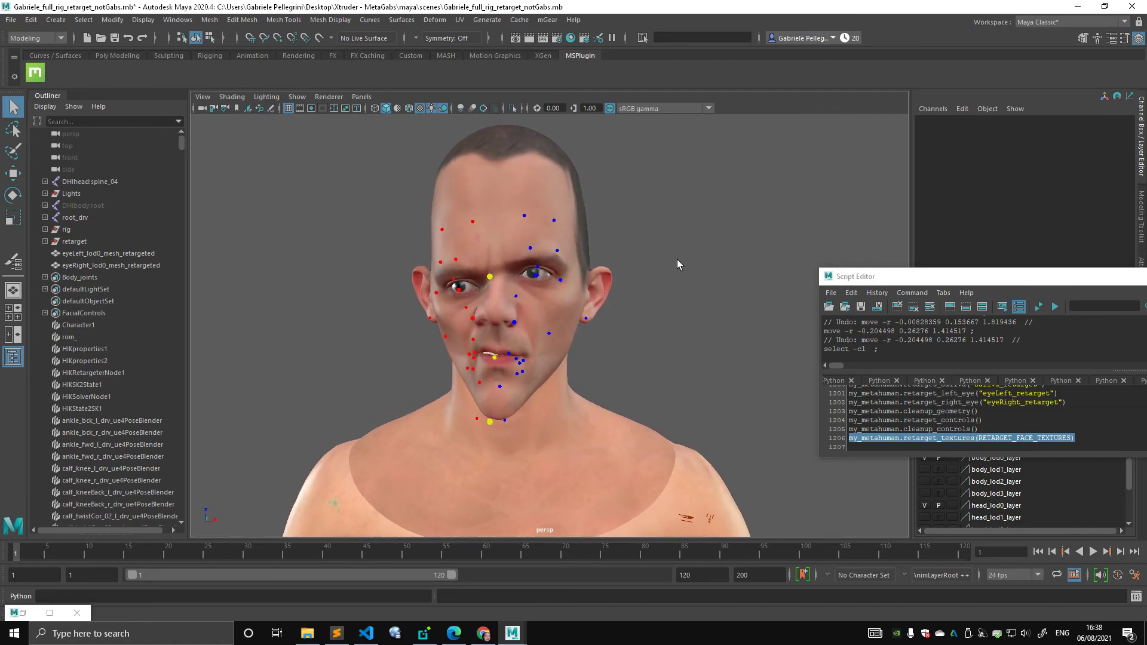